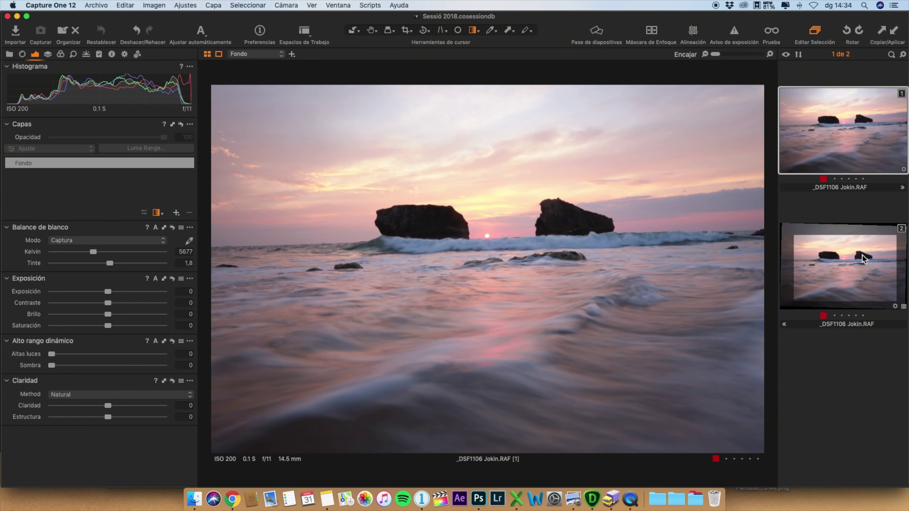
Open the seascape's second variant, then select and enable its Generales layer
{"action": "left_click", "coordinate": [783, 284]}
{"action": "scroll", "coordinate": [28, 187], "scroll_direction": "down", "scroll_amount": 4}
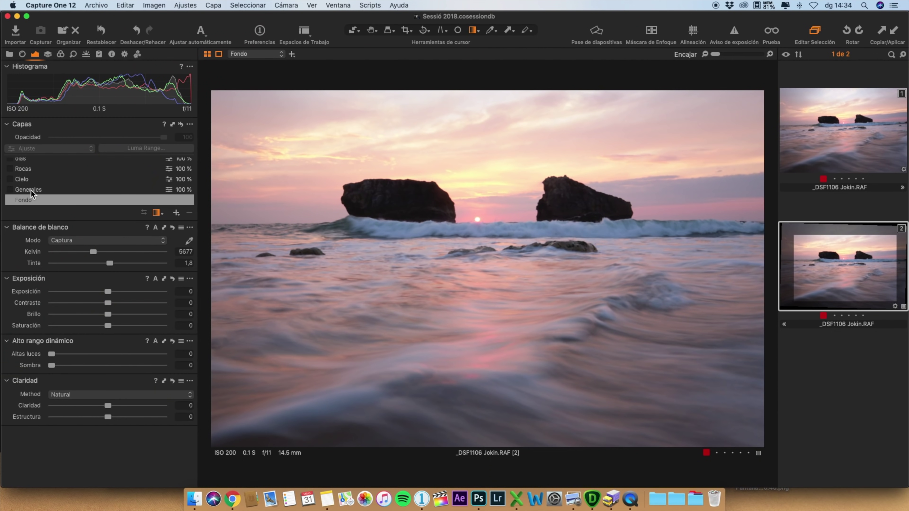
{"action": "left_click", "coordinate": [31, 190]}
{"action": "left_click", "coordinate": [189, 240]}
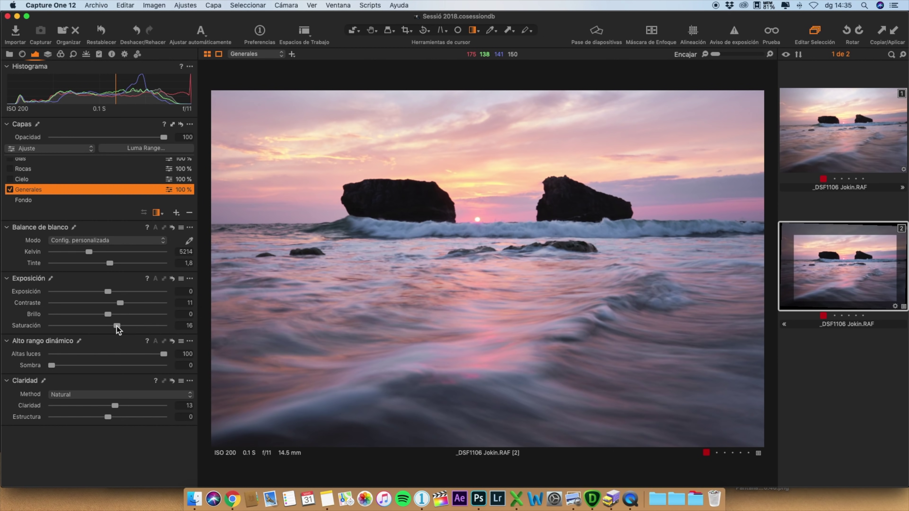
Try lower highlight recovery on the Generales layer, reset it, and set Altas luces to 99
{"action": "left_click_drag", "start_coordinate": [164, 355], "coordinate": [88, 354]}
{"action": "double_click", "coordinate": [39, 351]}
{"action": "left_click_drag", "start_coordinate": [109, 354], "coordinate": [165, 354]}
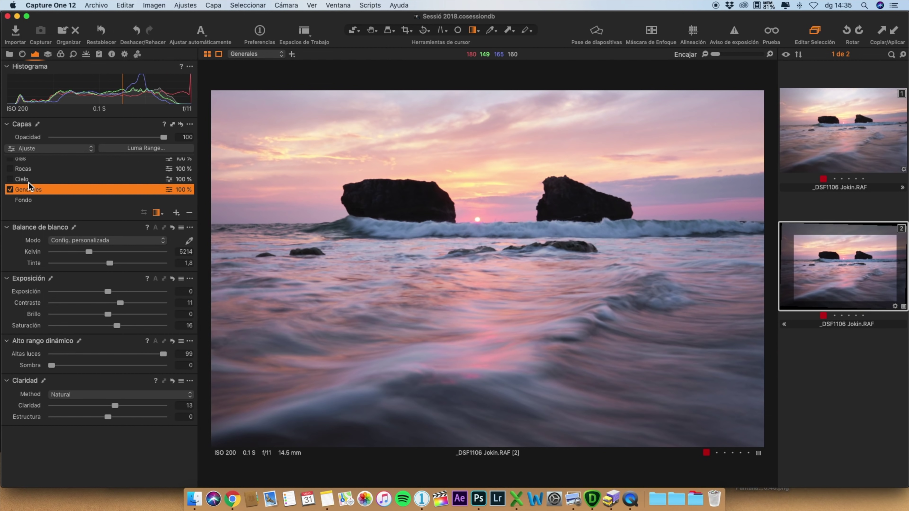
Enable the Cielo layer and check its mask overlay on the sky
{"action": "left_click", "coordinate": [20, 179]}
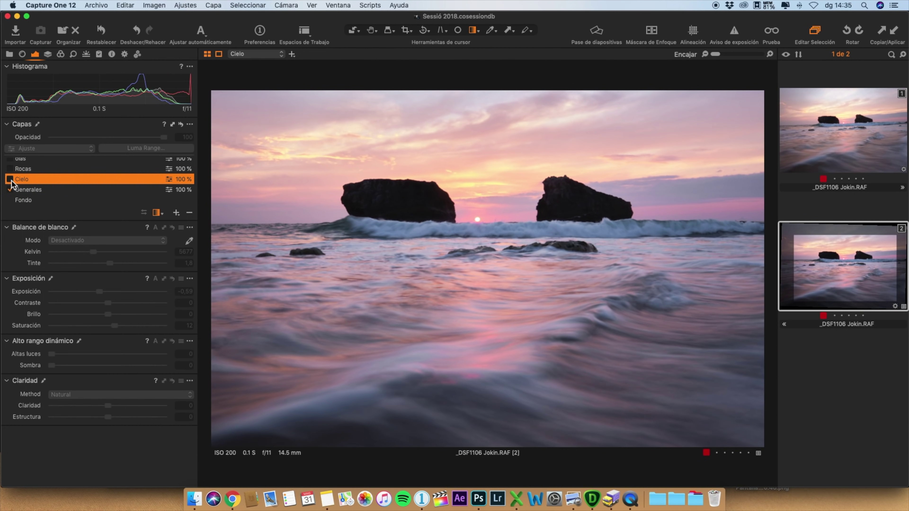
{"action": "left_click", "coordinate": [10, 180]}
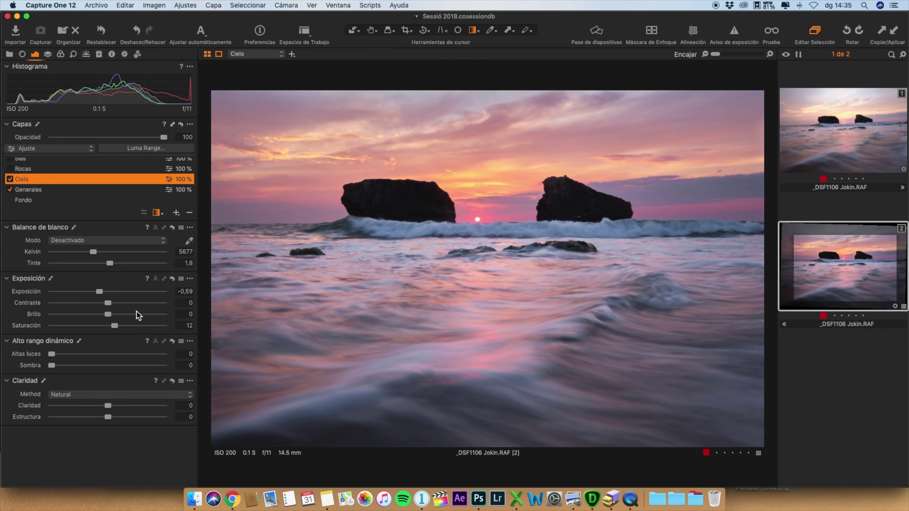
{"action": "key", "text": "m"}
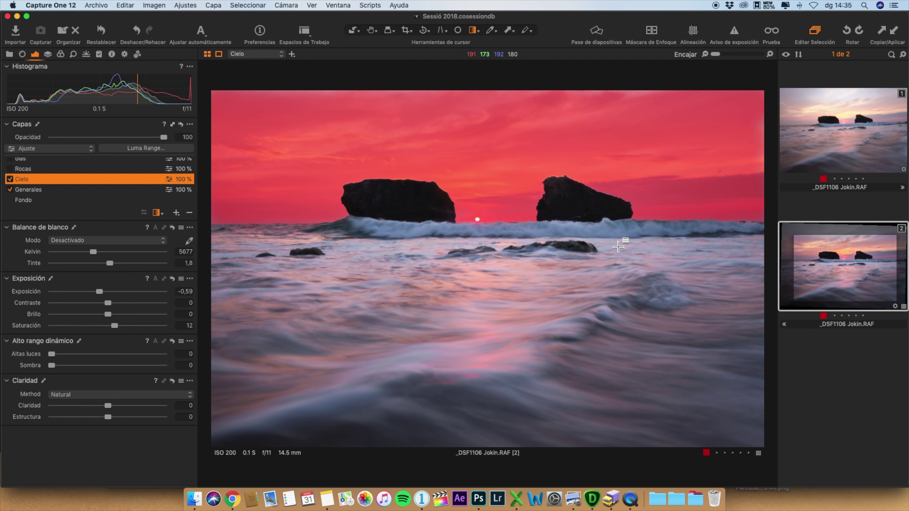
{"action": "key", "text": "m"}
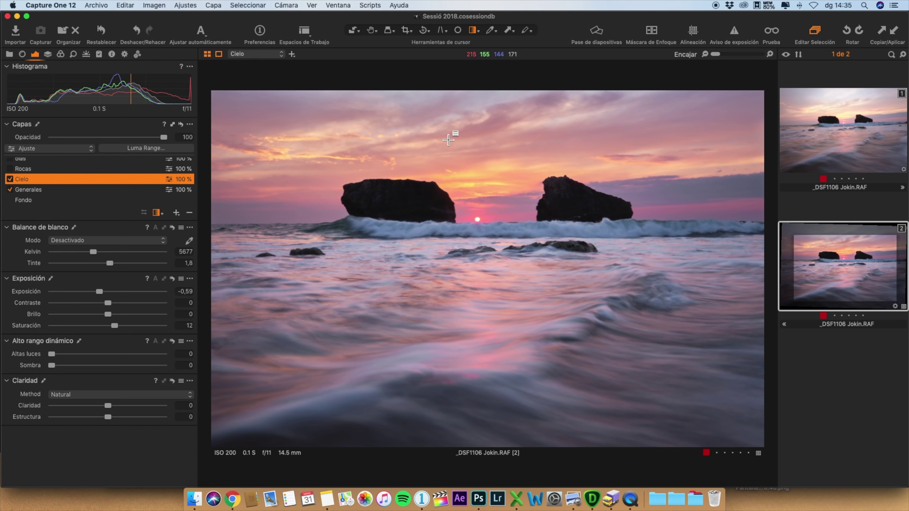
Compare the sky with the Cielo layer turned off and on, leaving the layer enabled
{"action": "left_click", "coordinate": [10, 180]}
{"action": "left_click", "coordinate": [9, 180]}
{"action": "left_click", "coordinate": [10, 180]}
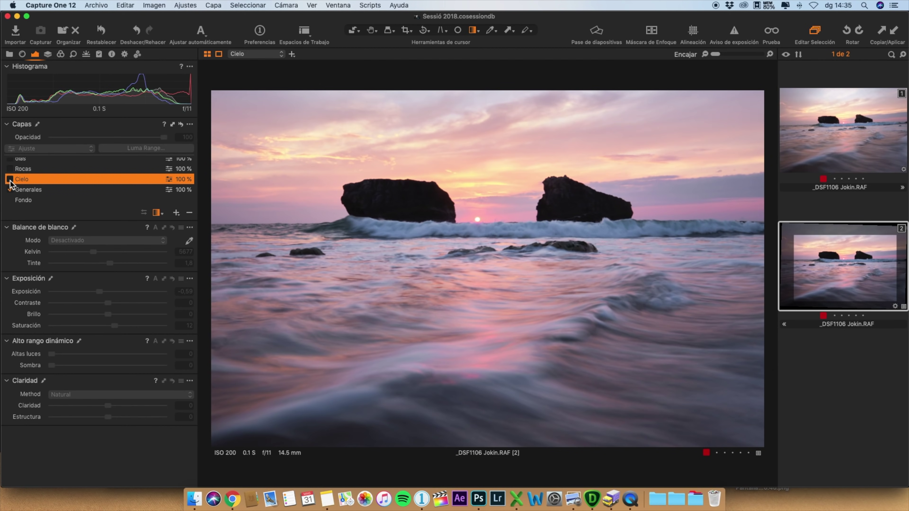
{"action": "left_click", "coordinate": [9, 180]}
{"action": "left_click", "coordinate": [9, 180]}
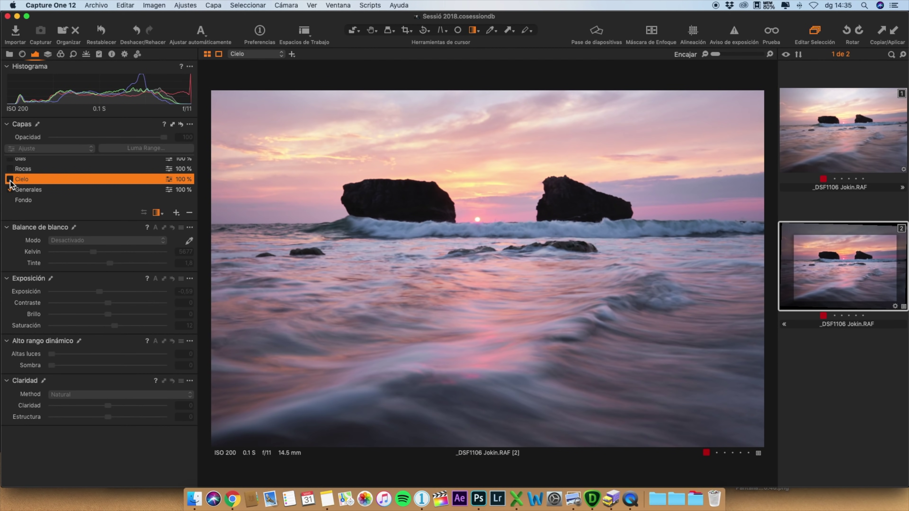
{"action": "left_click", "coordinate": [10, 180]}
{"action": "left_click", "coordinate": [9, 180]}
{"action": "left_click", "coordinate": [10, 180]}
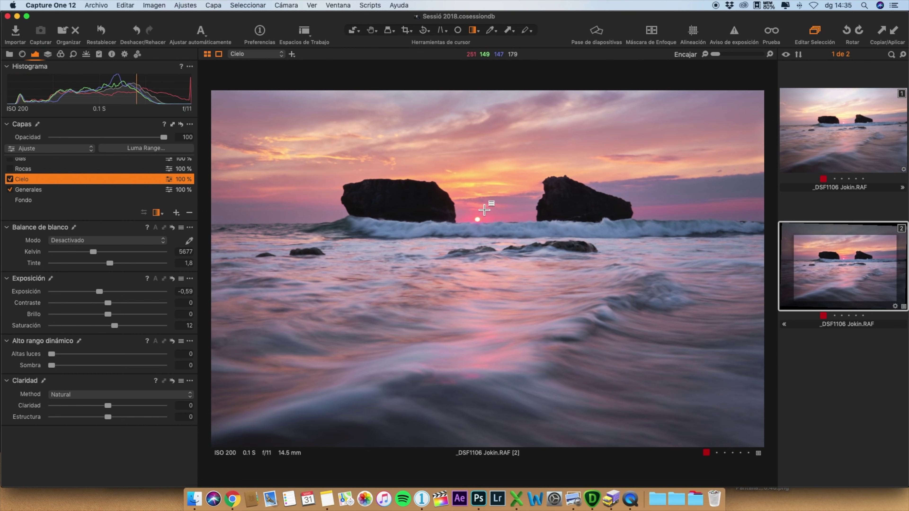
Enable the Rocas layer and compare the two rocks with the layer off and on
{"action": "left_click", "coordinate": [28, 170]}
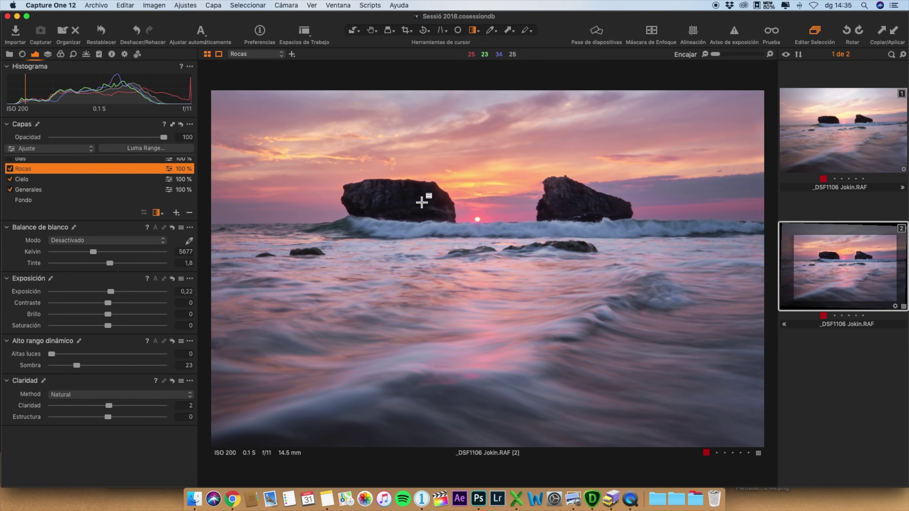
{"action": "left_click", "coordinate": [10, 169]}
{"action": "left_click", "coordinate": [9, 169]}
{"action": "left_click", "coordinate": [9, 169]}
{"action": "left_click", "coordinate": [9, 169]}
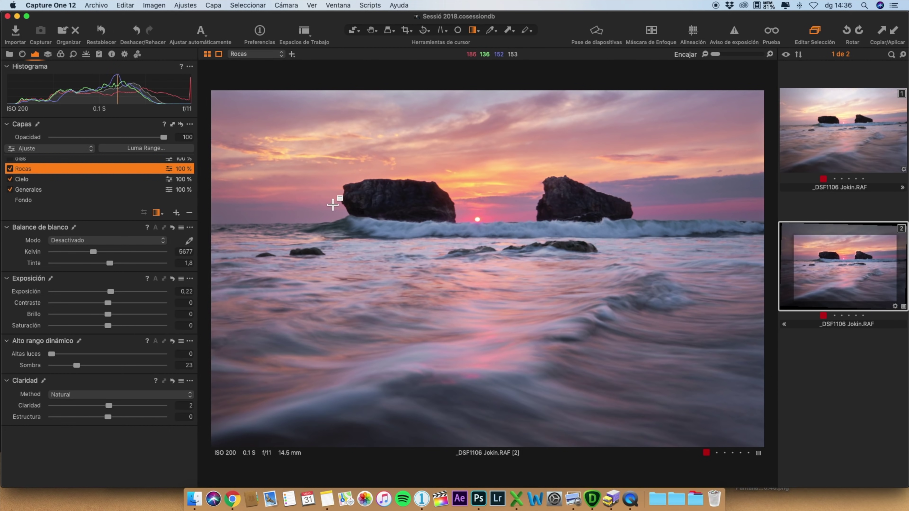
Examine how the Rocas layer's mask covers the two rocks by repeatedly showing and hiding the overlay
{"action": "key", "text": "m"}
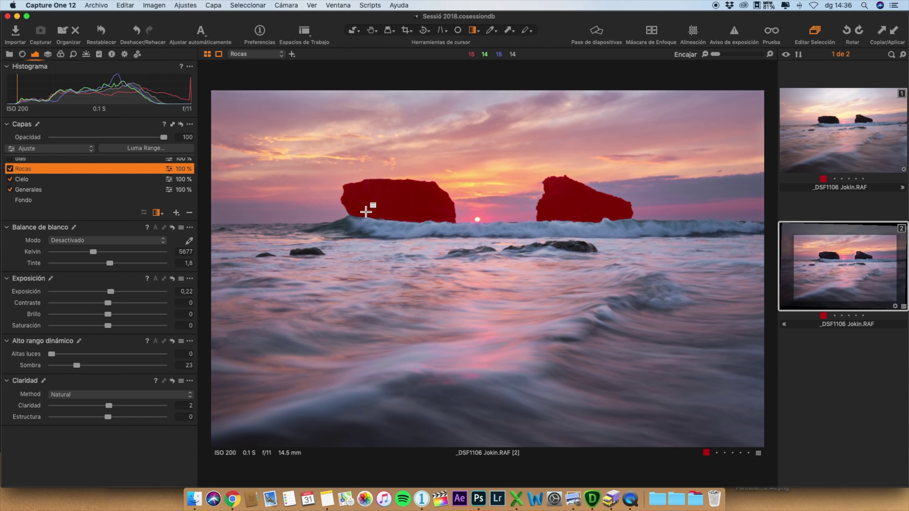
{"action": "key", "text": "m"}
{"action": "key", "text": "m"}
{"action": "key", "text": "m"}
{"action": "key", "text": "m"}
{"action": "key", "text": "m"}
{"action": "key", "text": "m"}
{"action": "key", "text": "m"}
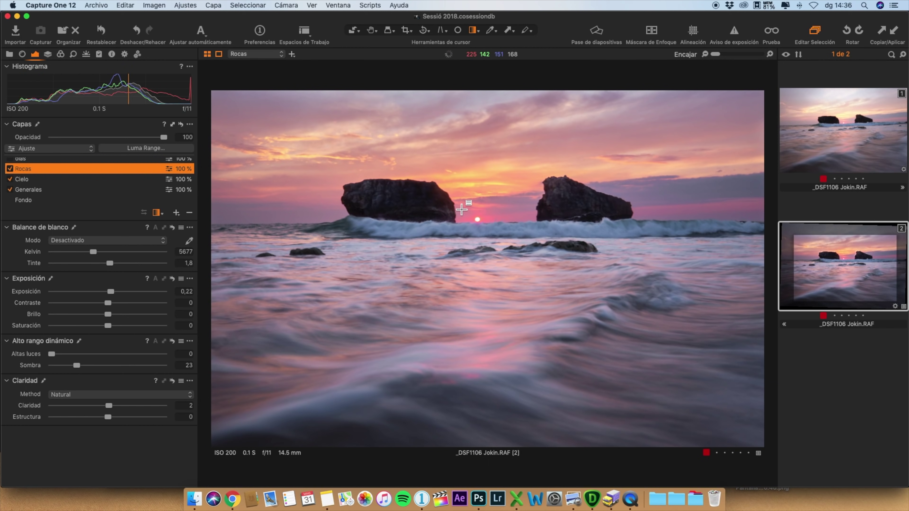
{"action": "key", "text": "m"}
{"action": "key", "text": "m"}
Enable the olas layer and check its mask overlay on the waves
{"action": "scroll", "coordinate": [72, 179], "scroll_direction": "up", "scroll_amount": 2}
{"action": "left_click", "coordinate": [18, 188]}
{"action": "left_click", "coordinate": [10, 188]}
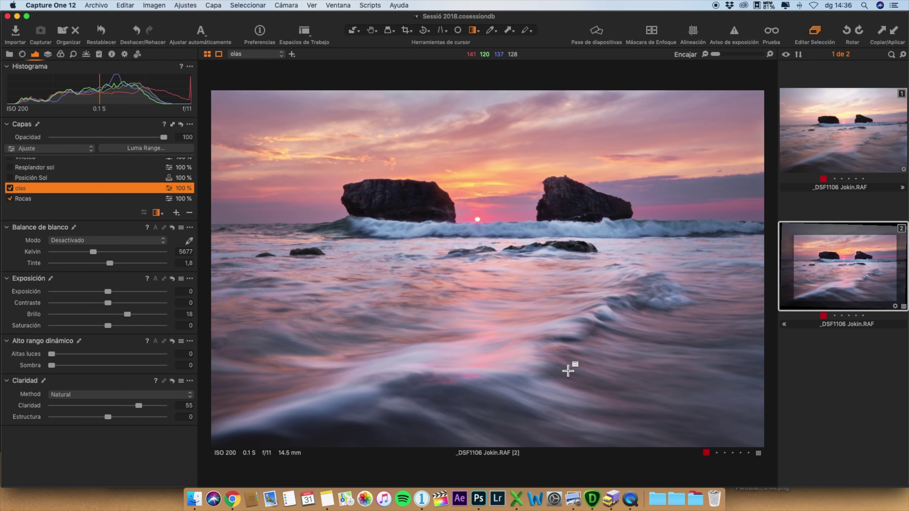
{"action": "key", "text": "m"}
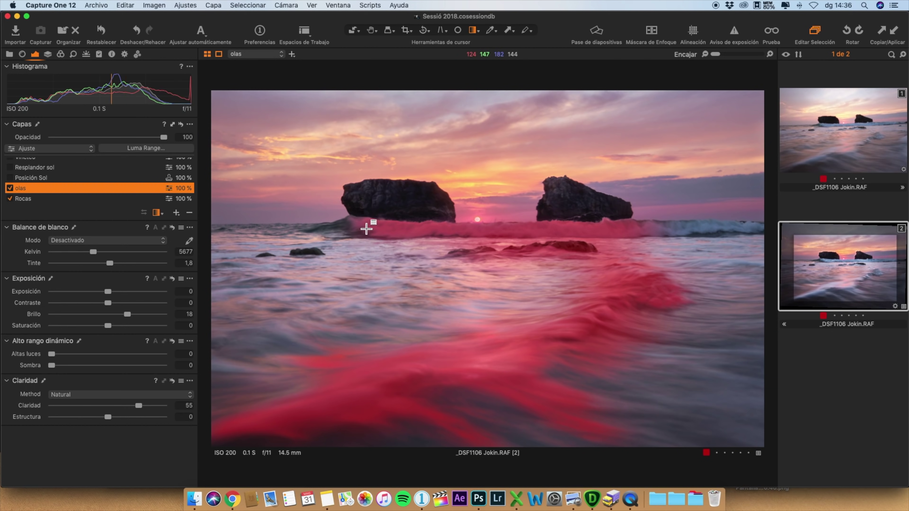
{"action": "key", "text": "m"}
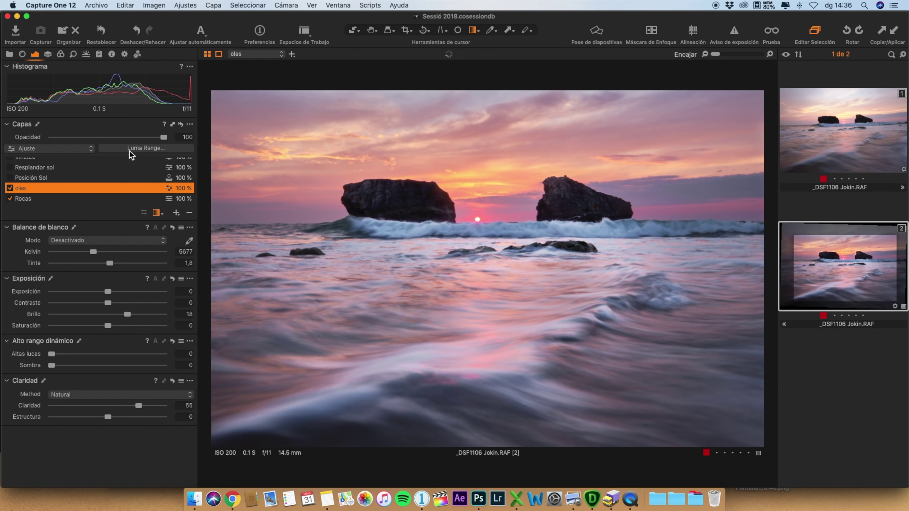
Compare the waves with the olas layer turned off and on, leaving the layer enabled
{"action": "left_click", "coordinate": [10, 188]}
{"action": "left_click", "coordinate": [9, 188]}
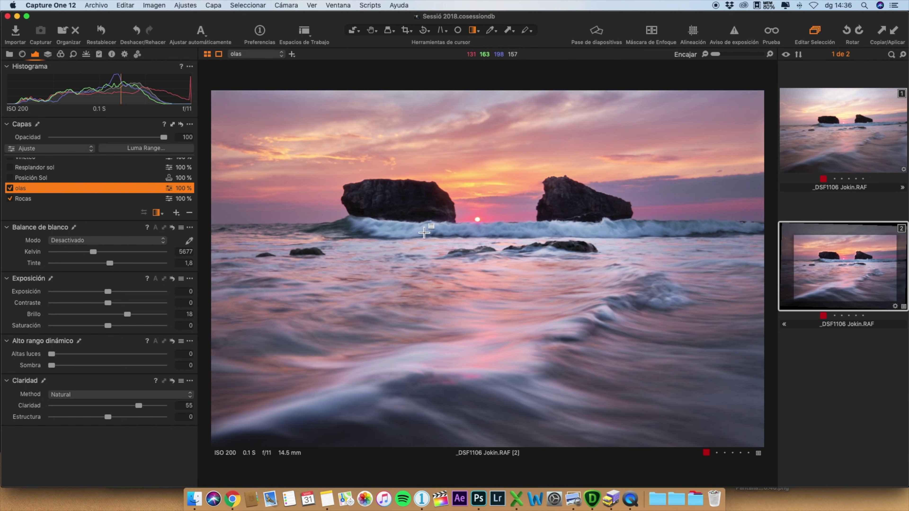
{"action": "left_click", "coordinate": [9, 188]}
{"action": "left_click", "coordinate": [10, 188]}
{"action": "left_click", "coordinate": [10, 188]}
{"action": "left_click", "coordinate": [11, 188]}
Enable the Posición Sol clone layer and compare the sun's position with the layer off and on
{"action": "key", "text": "Up"}
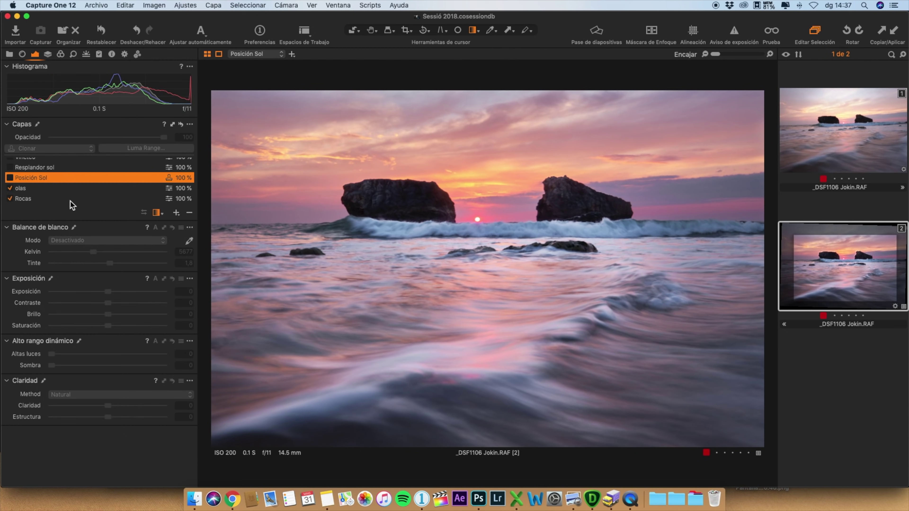
{"action": "left_click", "coordinate": [10, 178]}
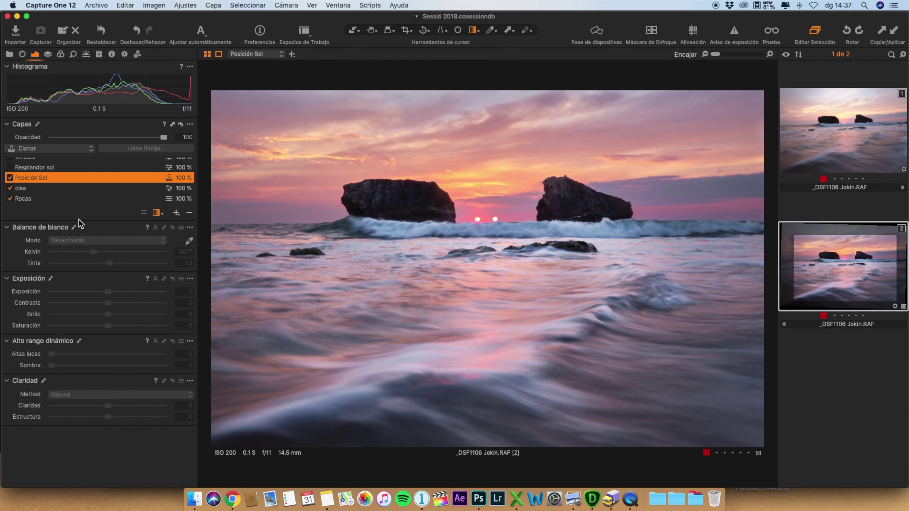
{"action": "left_click", "coordinate": [10, 177]}
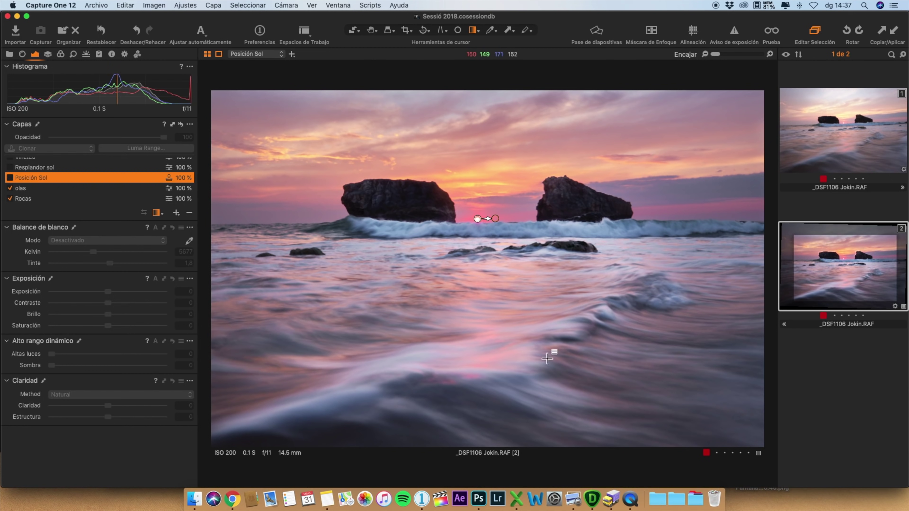
{"action": "left_click", "coordinate": [10, 177]}
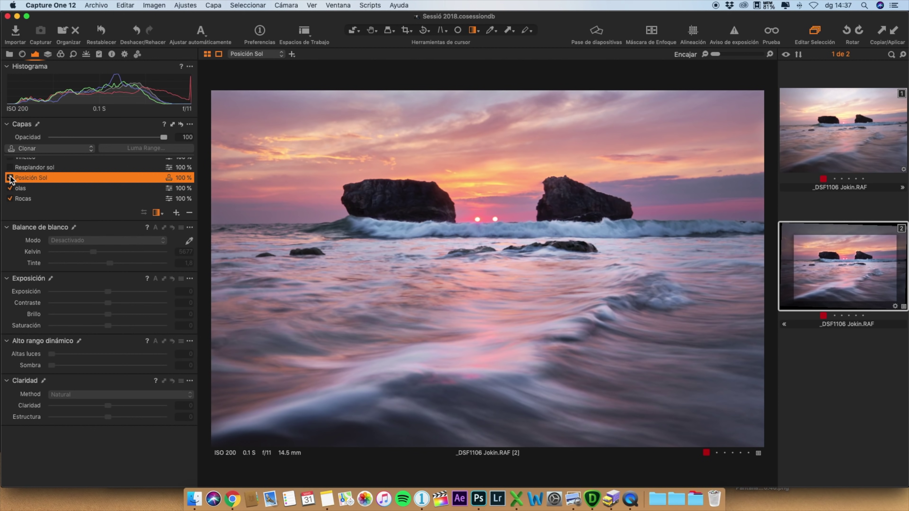
{"action": "left_click", "coordinate": [10, 178]}
{"action": "left_click", "coordinate": [10, 178]}
{"action": "left_click", "coordinate": [10, 177]}
{"action": "left_click", "coordinate": [9, 178]}
Enable the Resplandor sol layer and examine its mask overlay and radial gradient shape, then hide both
{"action": "left_click", "coordinate": [10, 172]}
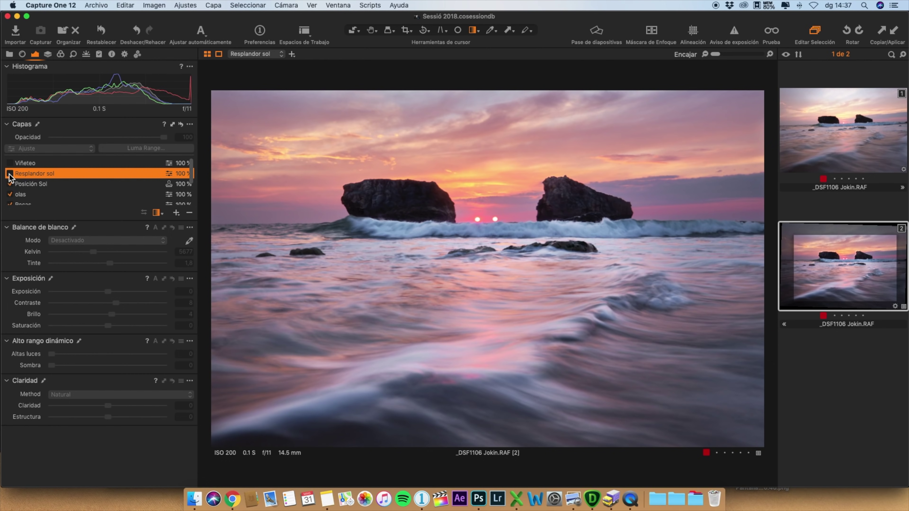
{"action": "left_click", "coordinate": [9, 174]}
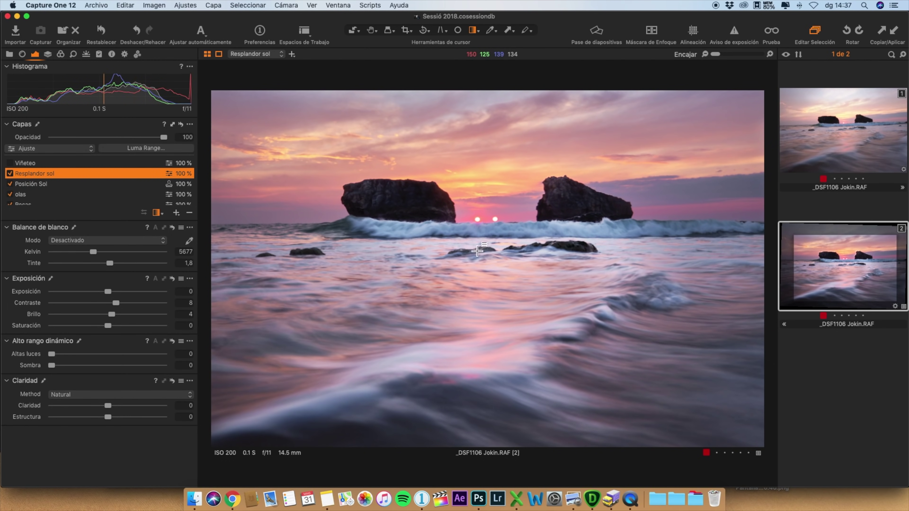
{"action": "key", "text": "m"}
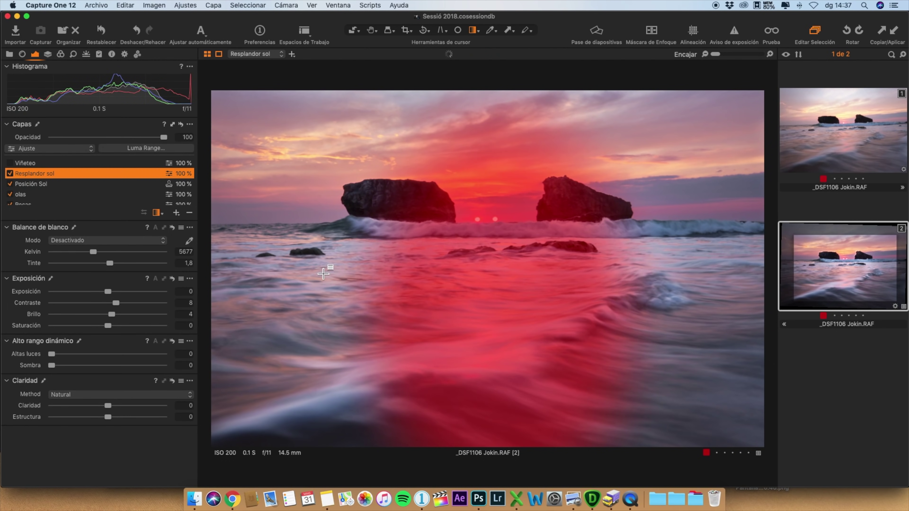
{"action": "key", "text": "t"}
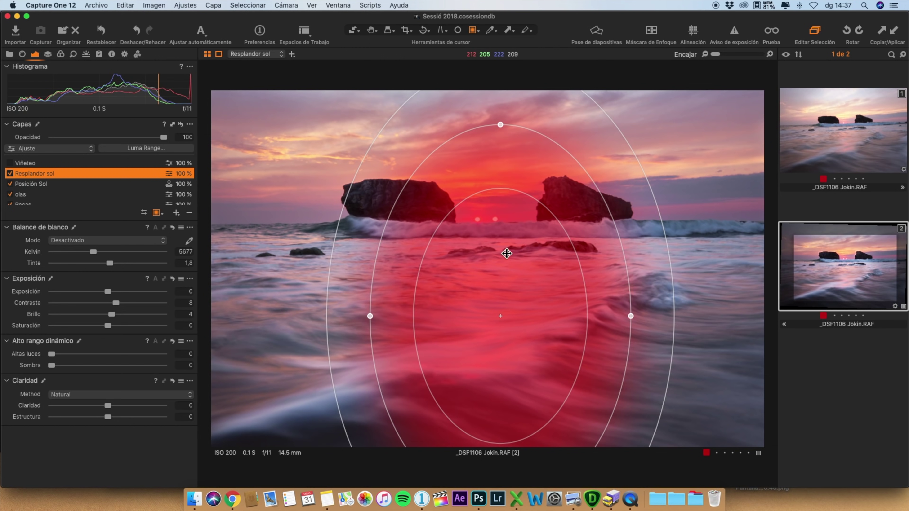
{"action": "key", "text": "m"}
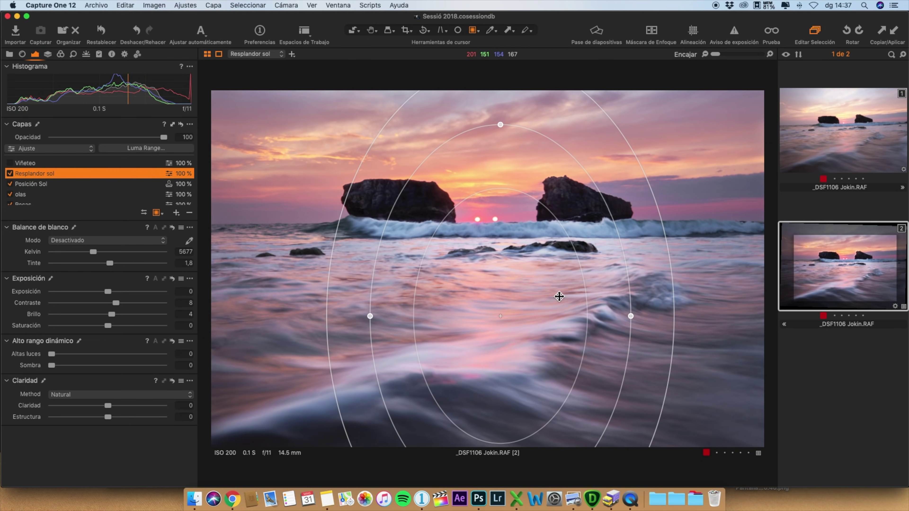
{"action": "key", "text": "h"}
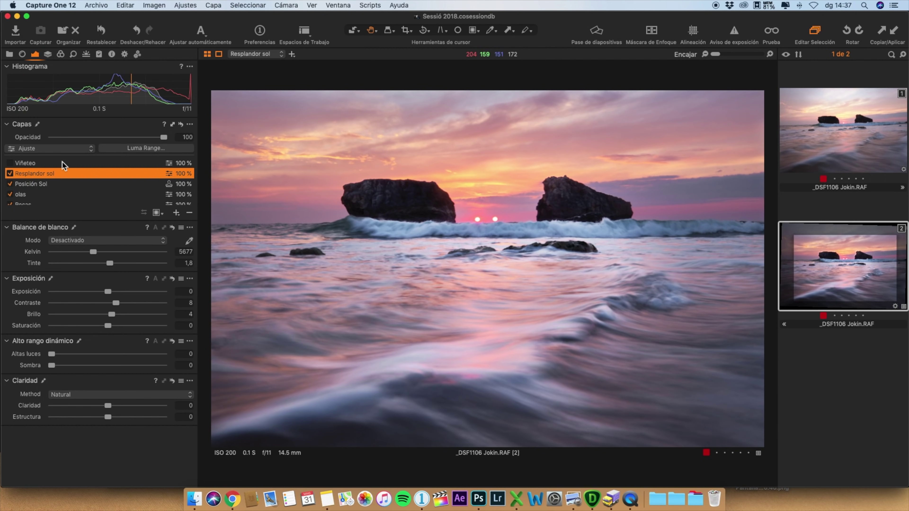
Compare the image with Resplandor sol off and on, then enable the Viñeteo layer
{"action": "left_click", "coordinate": [10, 174]}
{"action": "left_click", "coordinate": [10, 174]}
{"action": "left_click", "coordinate": [10, 163]}
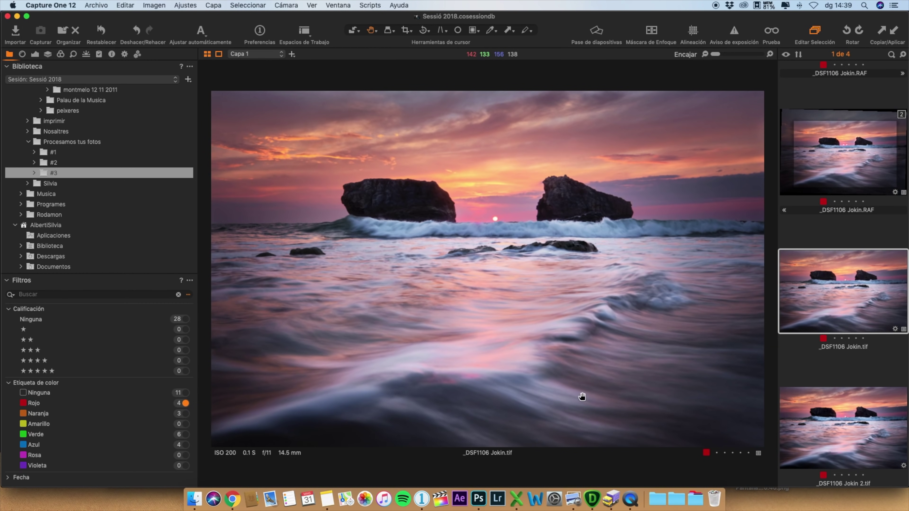
View the seascape's unedited RAW file and its second TIFF version to compare before and after
{"action": "scroll", "coordinate": [814, 322], "scroll_direction": "up", "scroll_amount": 5}
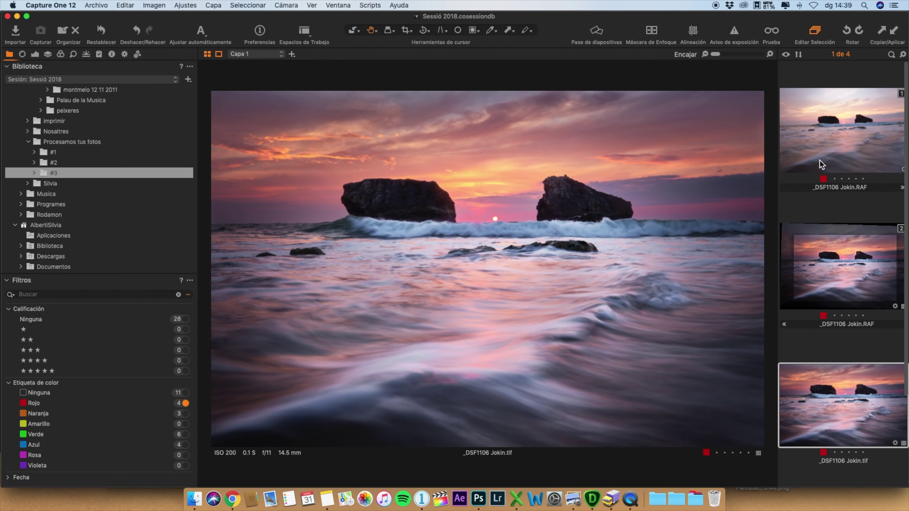
{"action": "left_click", "coordinate": [819, 161]}
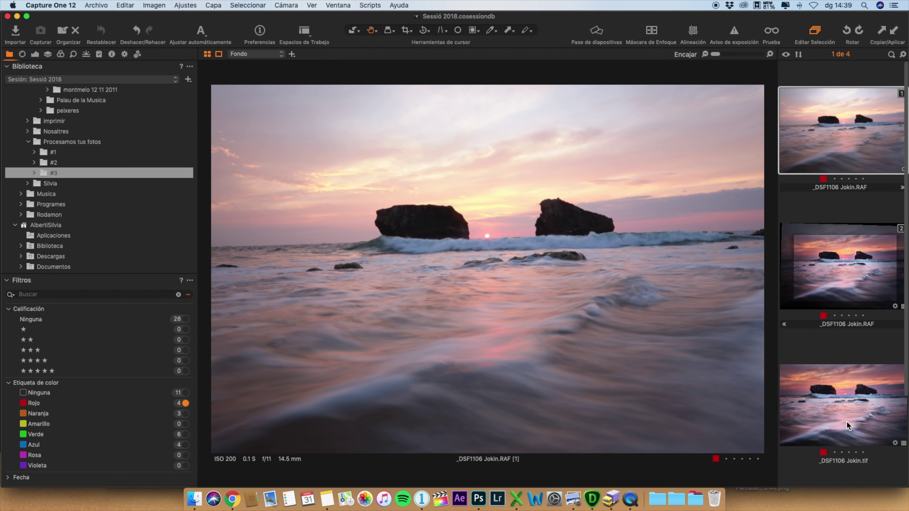
{"action": "scroll", "coordinate": [841, 395], "scroll_direction": "down", "scroll_amount": 5}
{"action": "scroll", "coordinate": [845, 326], "scroll_direction": "up", "scroll_amount": 1}
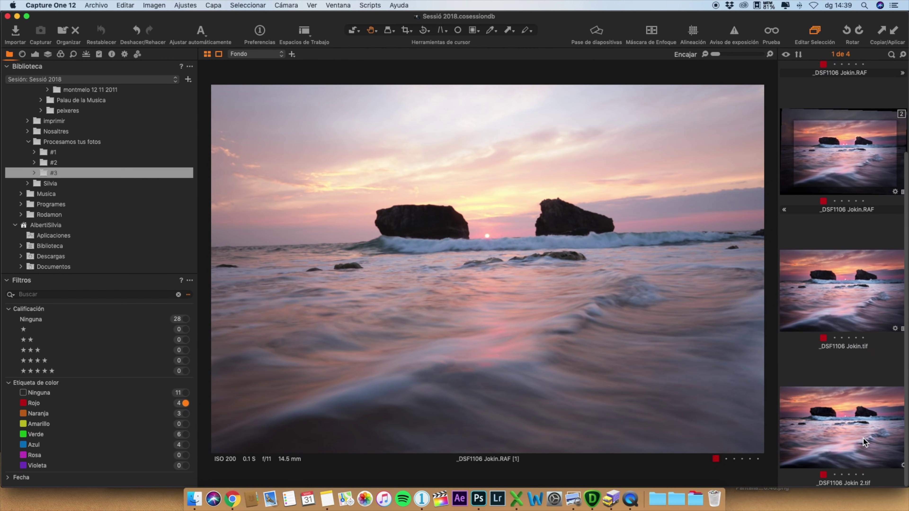
{"action": "left_click", "coordinate": [864, 439]}
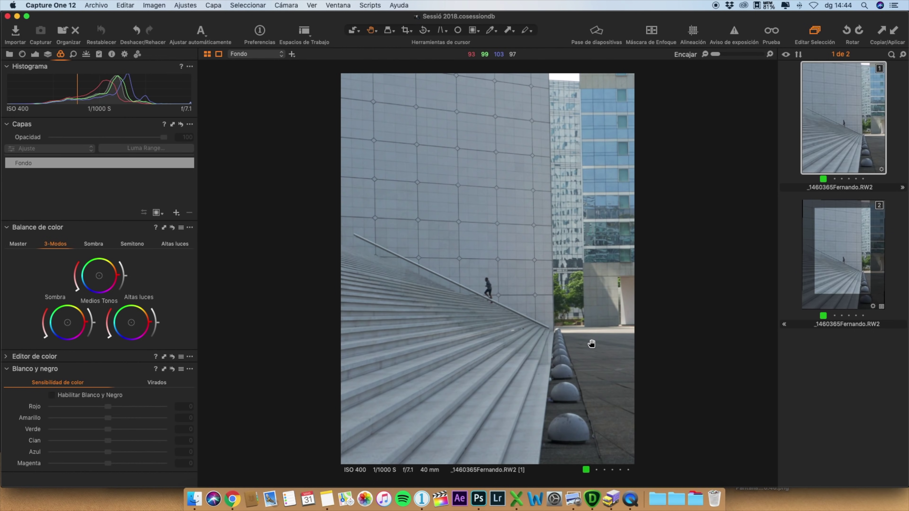
Open the second variant of the staircase photo and enable its Generales adjustment layer
{"action": "left_click", "coordinate": [839, 248]}
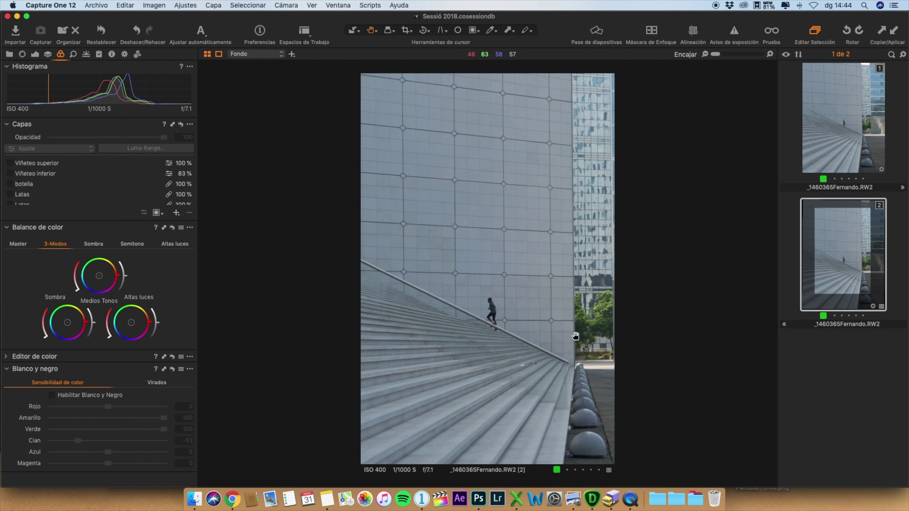
{"action": "scroll", "coordinate": [49, 188], "scroll_direction": "down", "scroll_amount": 3}
{"action": "left_click", "coordinate": [26, 191]}
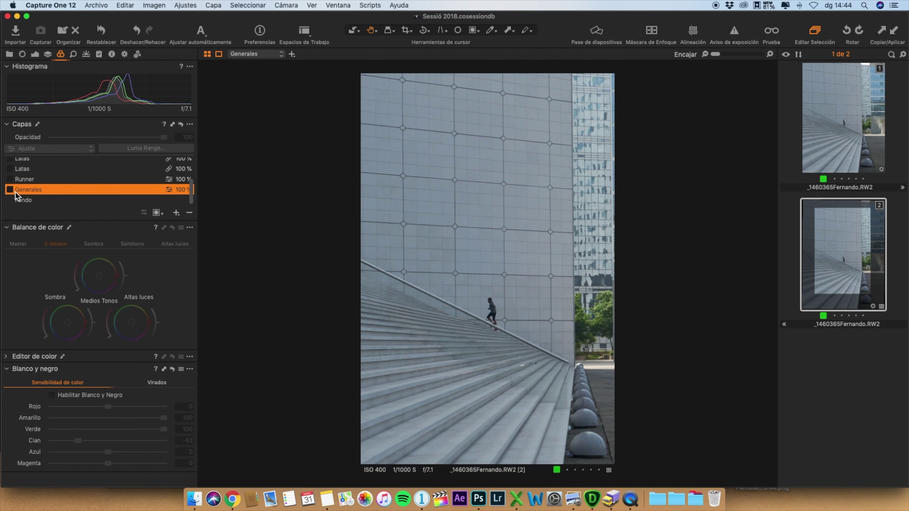
{"action": "left_click", "coordinate": [9, 189]}
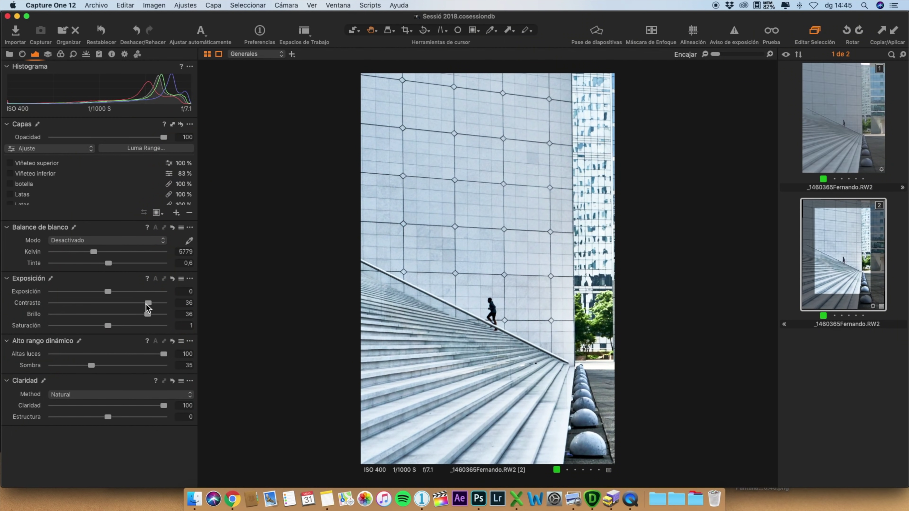
On the Generales layer, try a lower Altas luces value, undo that change, and set Sombra to 25
{"action": "mouse_move", "coordinate": [147, 314]}
{"action": "left_mouse_down"}
{"action": "mouse_move", "coordinate": [111, 302]}
{"action": "mouse_move", "coordinate": [148, 304]}
{"action": "left_mouse_up"}
{"action": "left_click_drag", "start_coordinate": [163, 353], "coordinate": [15, 353]}
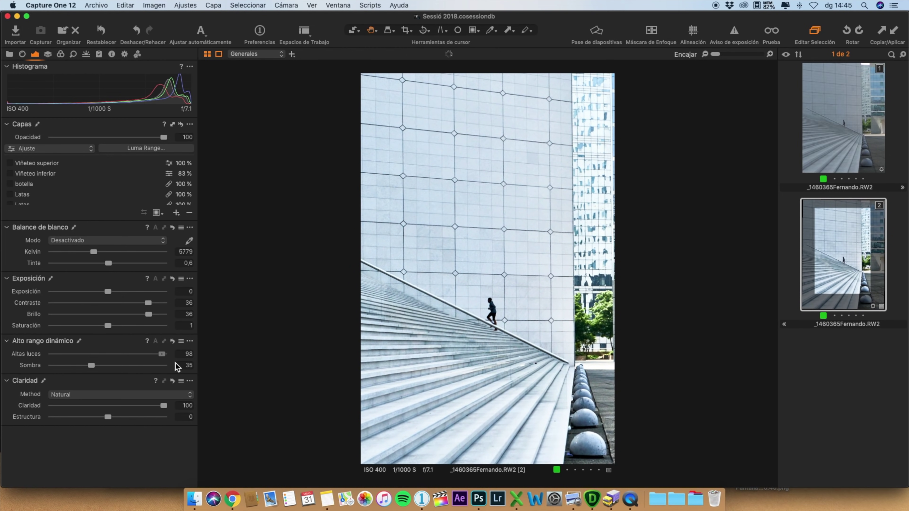
{"action": "key", "text": "super+z"}
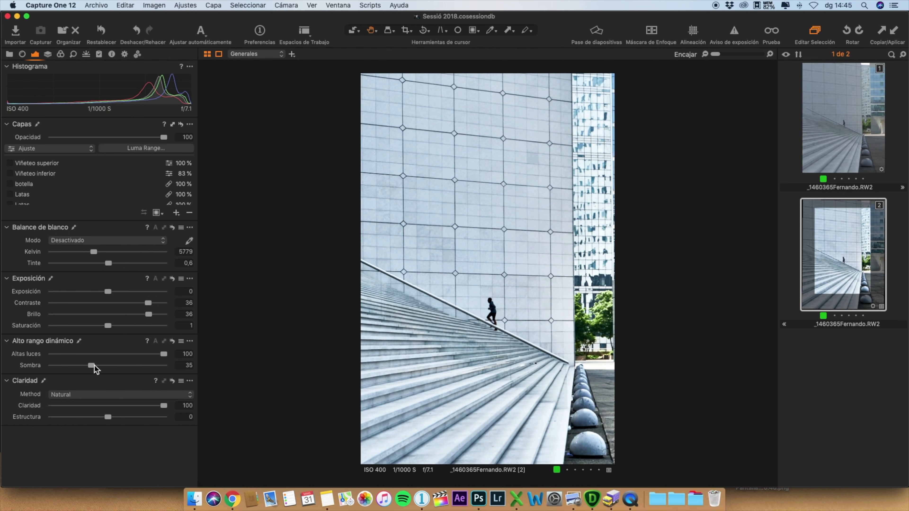
{"action": "left_click_drag", "start_coordinate": [65, 365], "coordinate": [79, 366]}
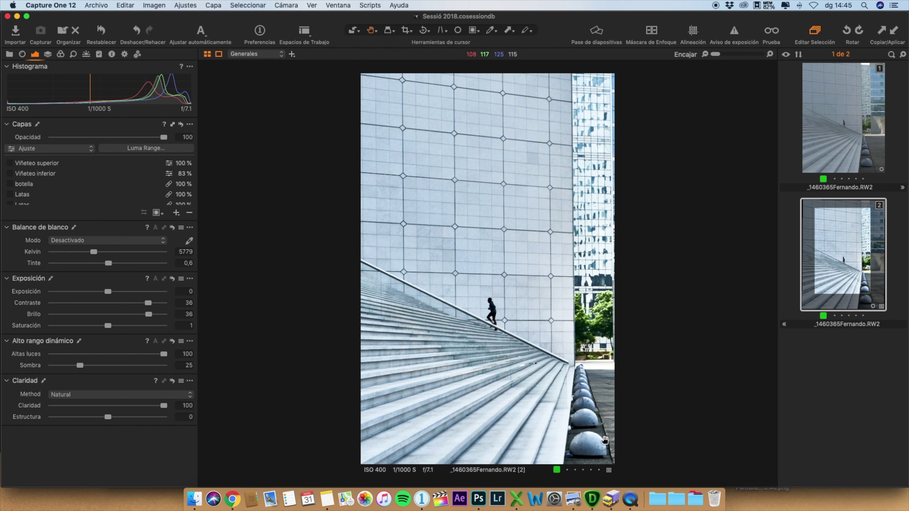
{"action": "mouse_move", "coordinate": [163, 406]}
{"action": "left_mouse_down"}
{"action": "mouse_move", "coordinate": [107, 408]}
{"action": "mouse_move", "coordinate": [168, 411]}
{"action": "left_mouse_up"}
Enable the Runner adjustment layer and make it the active layer
{"action": "scroll", "coordinate": [118, 177], "scroll_direction": "down", "scroll_amount": 3}
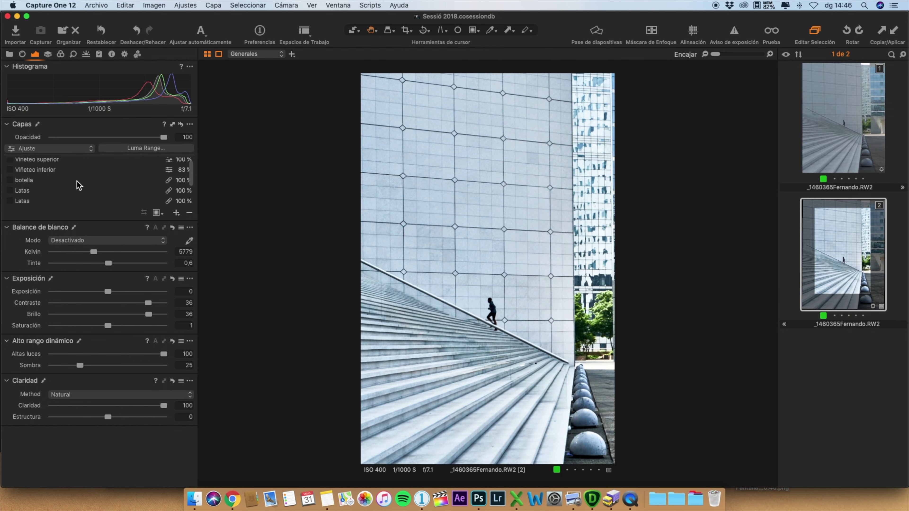
{"action": "left_click", "coordinate": [77, 189]}
{"action": "left_click", "coordinate": [10, 178]}
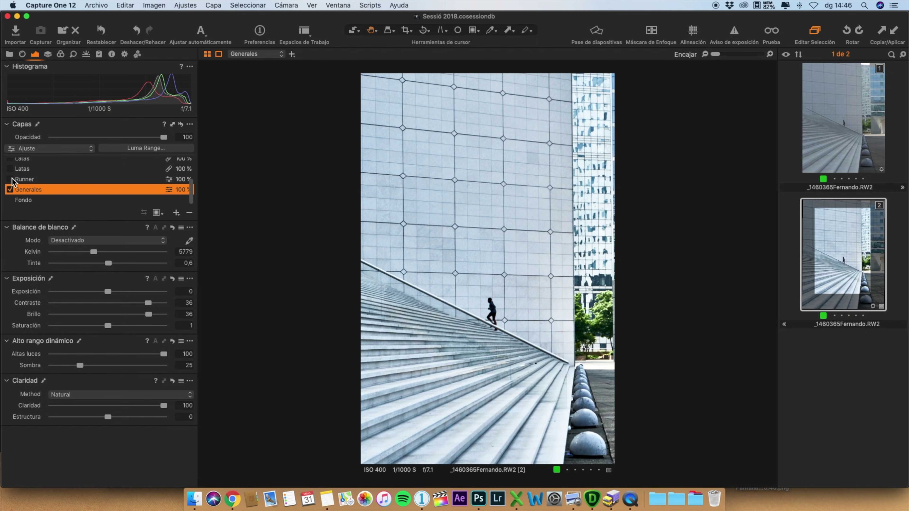
{"action": "left_click", "coordinate": [22, 179]}
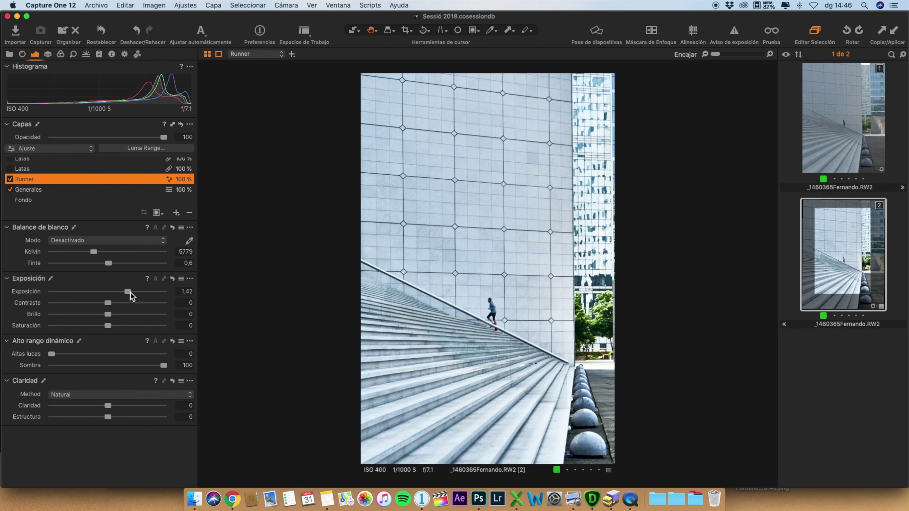
Examine the Runner layer's mask overlay at 100% zoom around the running figure, then hide the mask
{"action": "key", "text": "m"}
{"action": "left_click", "coordinate": [492, 315]}
{"action": "scroll", "coordinate": [492, 315], "scroll_direction": "down", "scroll_amount": 2}
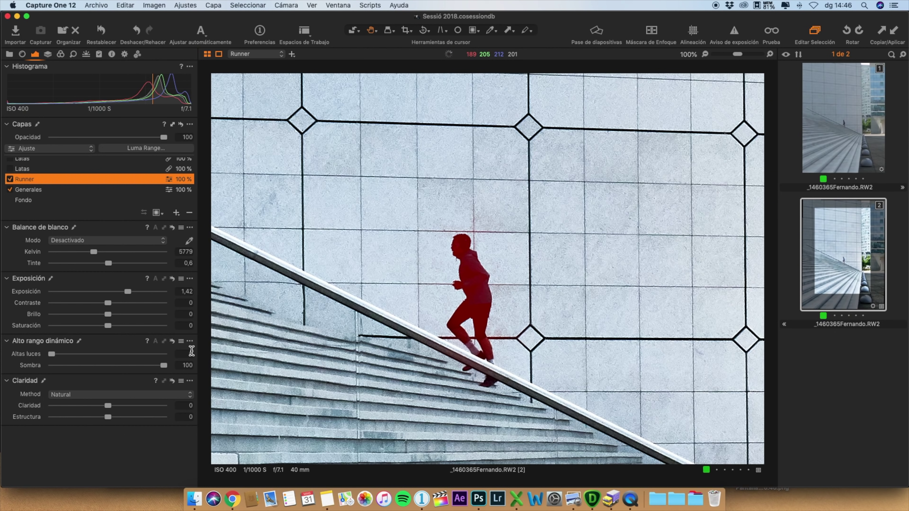
{"action": "key", "text": "m"}
Compare the running figure with the Runner layer off and on, leaving the layer enabled
{"action": "left_click", "coordinate": [10, 179]}
{"action": "left_click", "coordinate": [10, 180]}
{"action": "left_click", "coordinate": [10, 180]}
{"action": "left_click", "coordinate": [10, 180]}
{"action": "left_click", "coordinate": [10, 180]}
{"action": "left_click", "coordinate": [10, 180]}
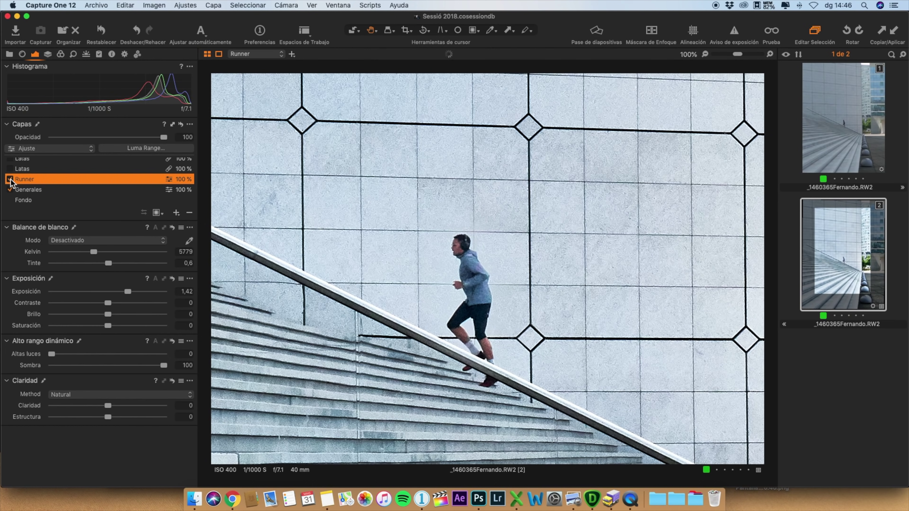
Enable both Latas layers and the botella layer to remove the litter from the stairs
{"action": "left_click", "coordinate": [436, 330]}
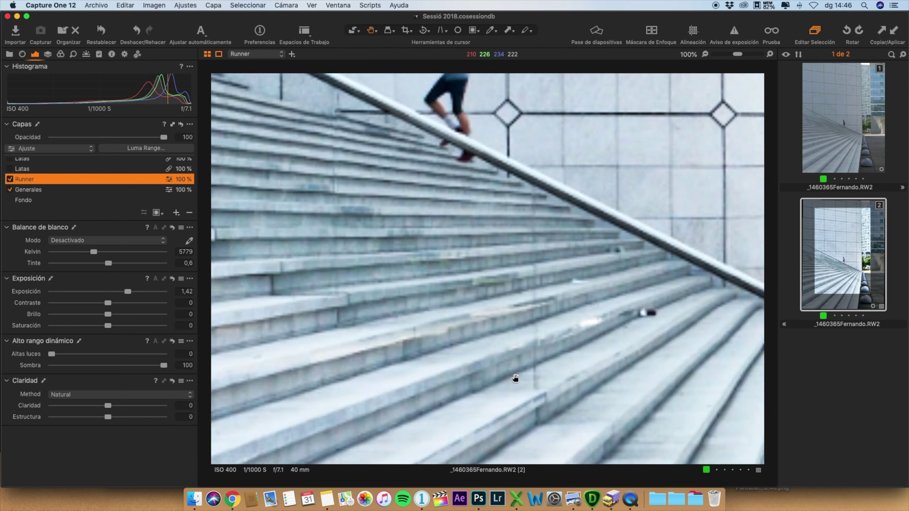
{"action": "left_click", "coordinate": [519, 378]}
{"action": "scroll", "coordinate": [548, 373], "scroll_direction": "down", "scroll_amount": 3}
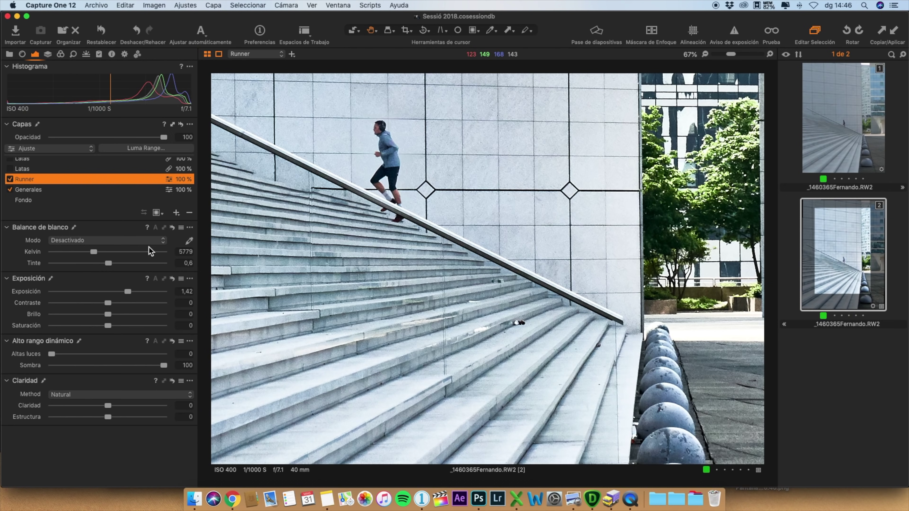
{"action": "scroll", "coordinate": [348, 317], "scroll_direction": "down", "scroll_amount": 3}
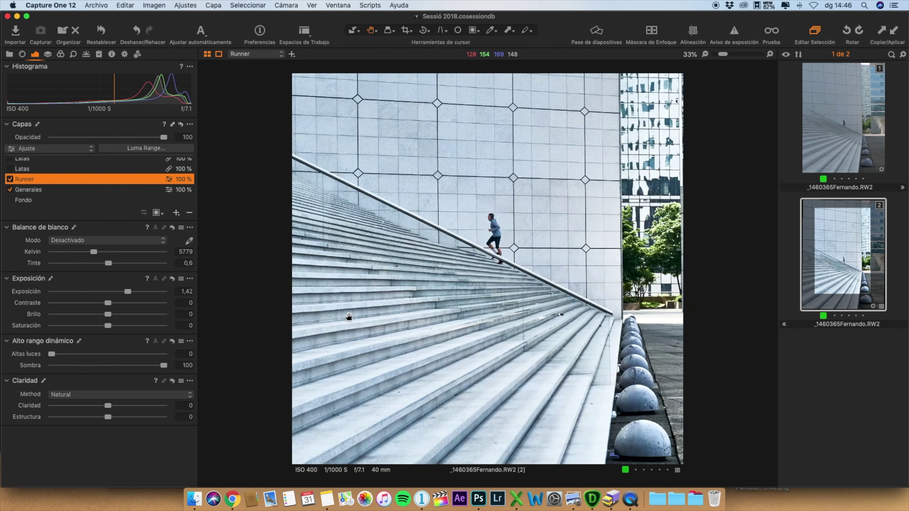
{"action": "scroll", "coordinate": [534, 293], "scroll_direction": "up", "scroll_amount": 3}
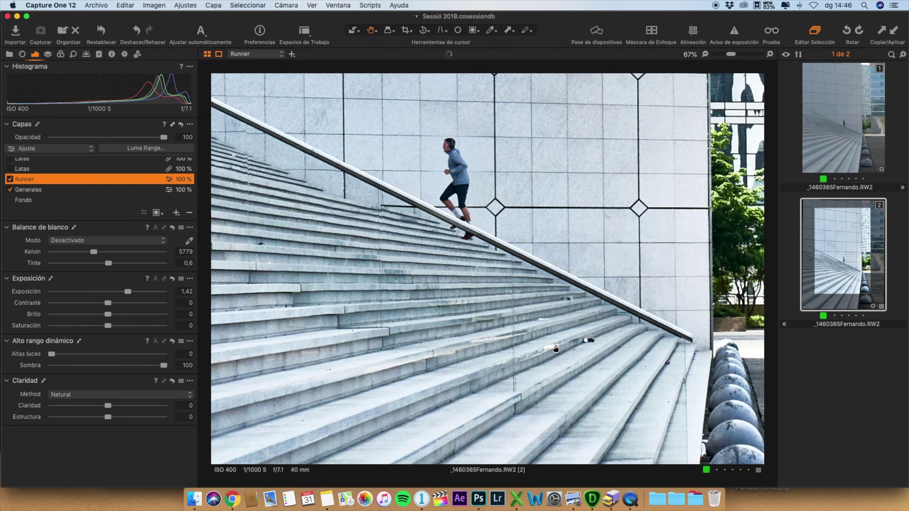
{"action": "scroll", "coordinate": [16, 179], "scroll_direction": "up", "scroll_amount": 3}
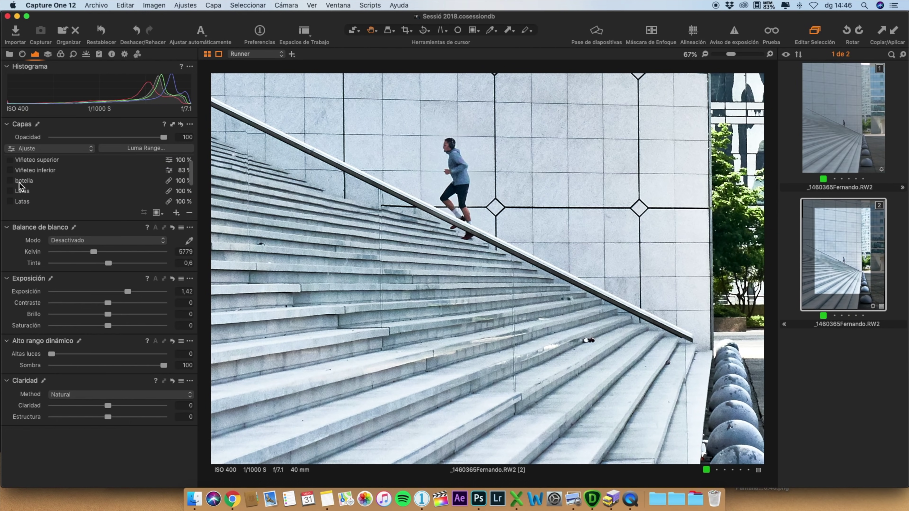
{"action": "left_click", "coordinate": [10, 201]}
{"action": "left_click", "coordinate": [10, 191]}
{"action": "left_click", "coordinate": [10, 180]}
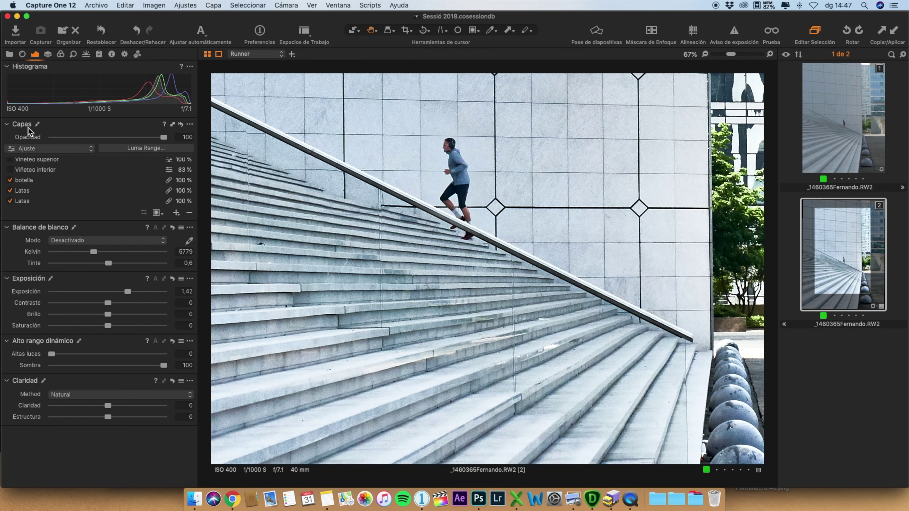
View the available layer types, then enable the Viñeteo inferior layer and examine its mask over the lower steps
{"action": "left_click", "coordinate": [67, 149]}
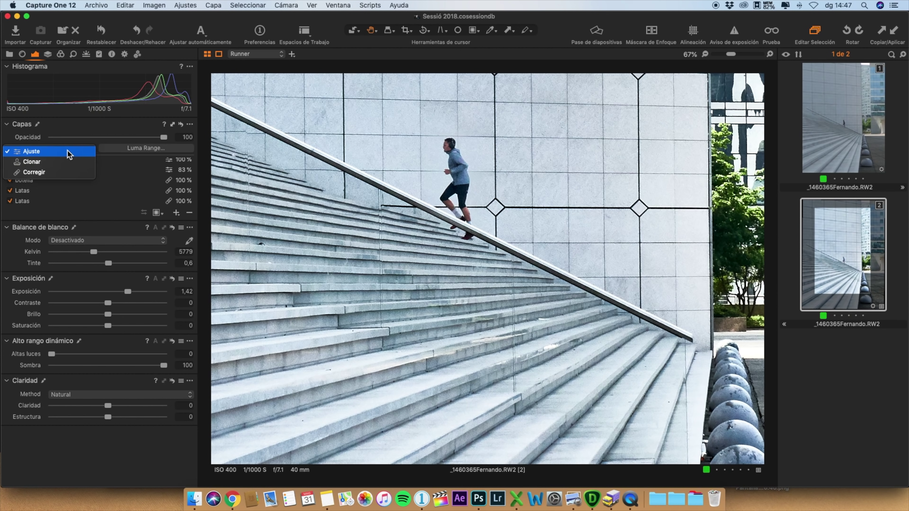
{"action": "left_click", "coordinate": [31, 173]}
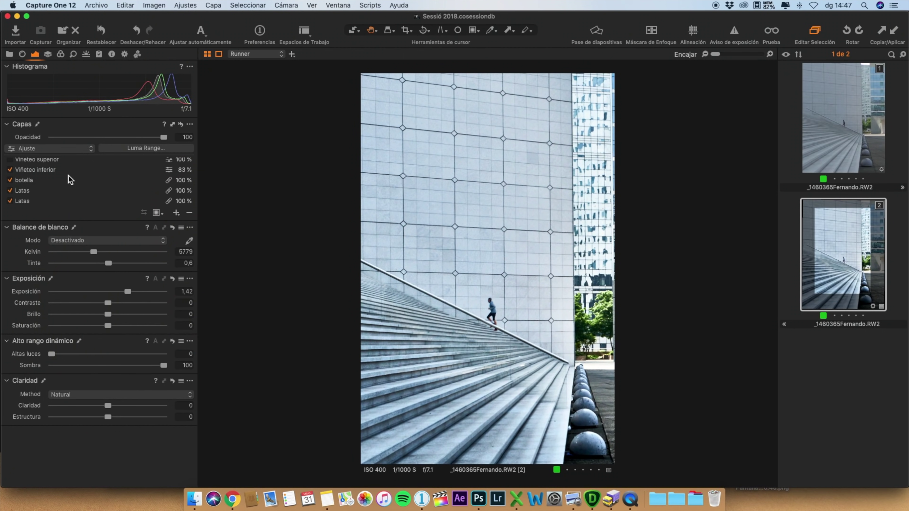
{"action": "left_click", "coordinate": [52, 170]}
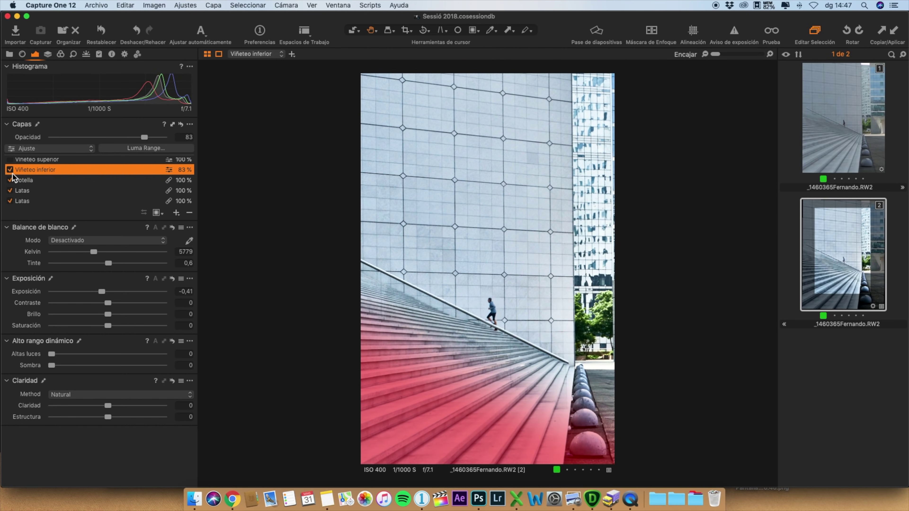
Enable the Viñeteo superior layer and view its Niveles adjustment
{"action": "key", "text": "super+alt+4"}
{"action": "left_click", "coordinate": [15, 106]}
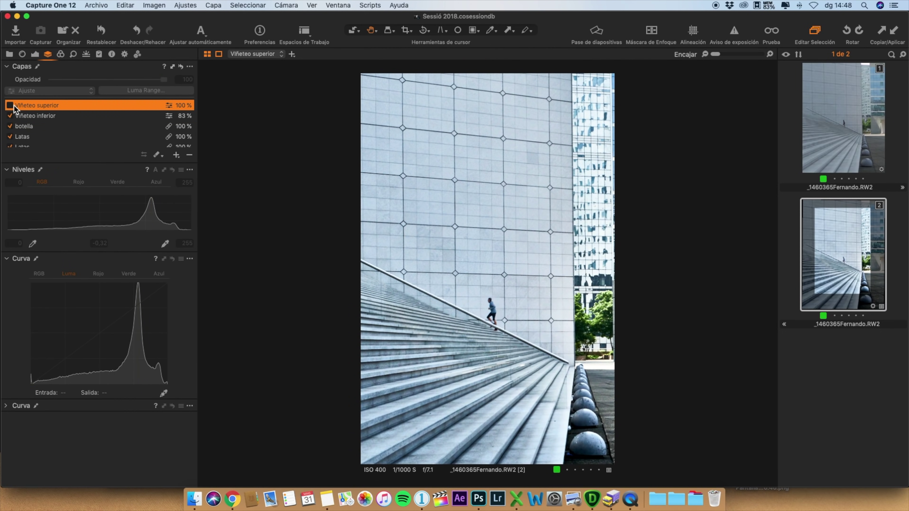
{"action": "left_click", "coordinate": [10, 105]}
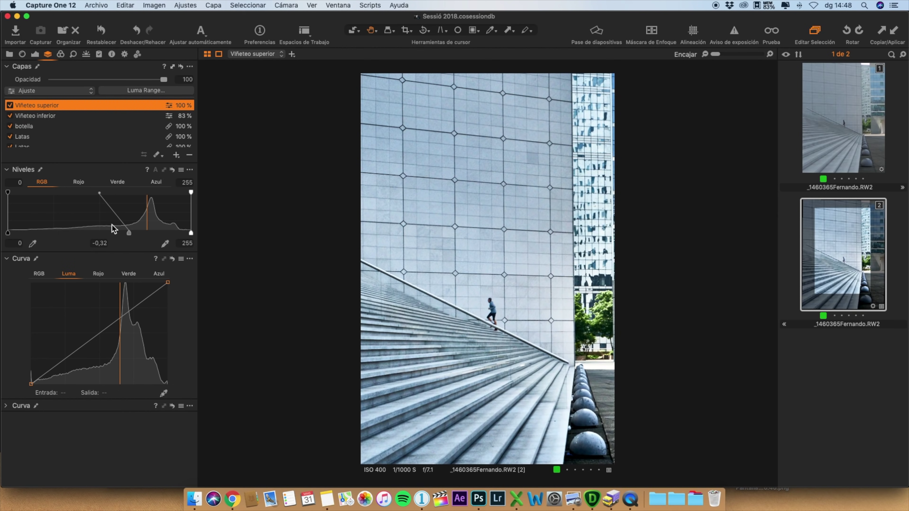
Compare the wall's tones with the Viñeteo superior layer off and on, leaving it enabled
{"action": "left_click", "coordinate": [35, 54]}
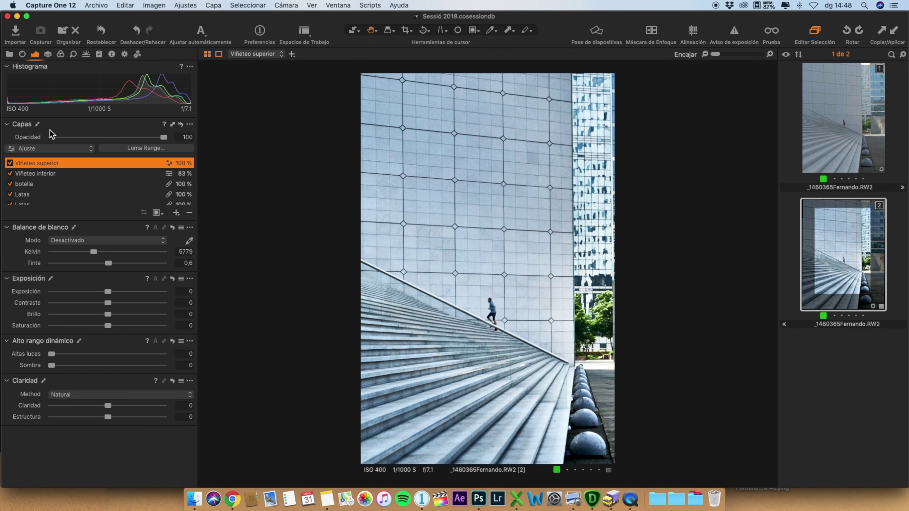
{"action": "left_click", "coordinate": [11, 163]}
{"action": "left_click", "coordinate": [11, 164]}
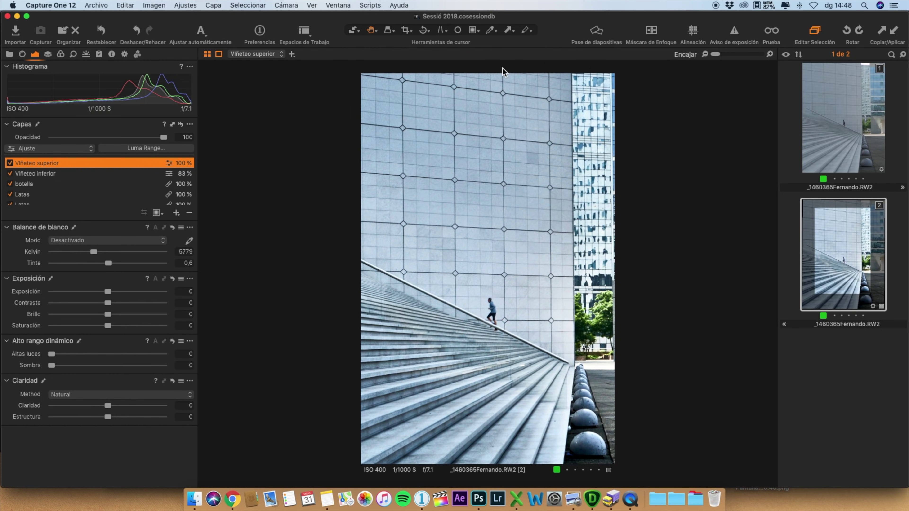
{"action": "left_click", "coordinate": [10, 163]}
{"action": "left_click", "coordinate": [10, 164]}
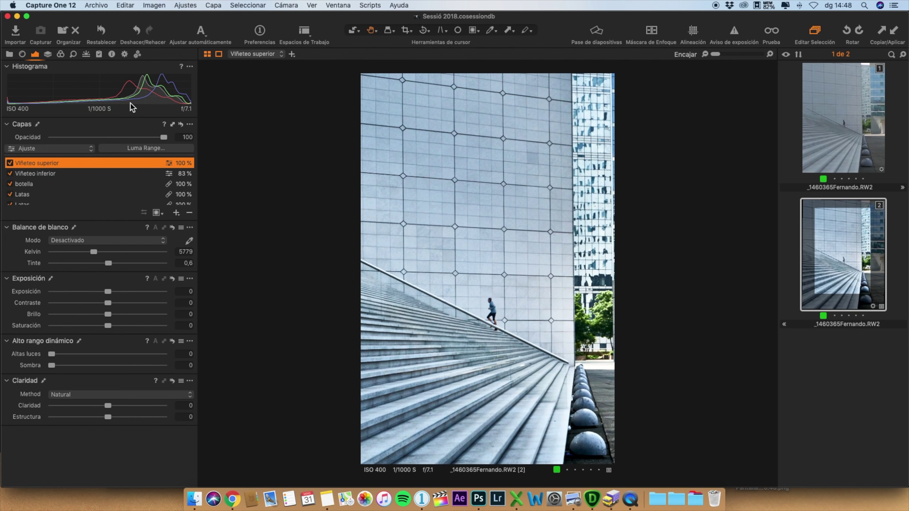
Enable the Blanco y Negro conversion, try different Cian and Amarillo sensitivities, and reset all colour sensitivities to 0
{"action": "left_click", "coordinate": [61, 55]}
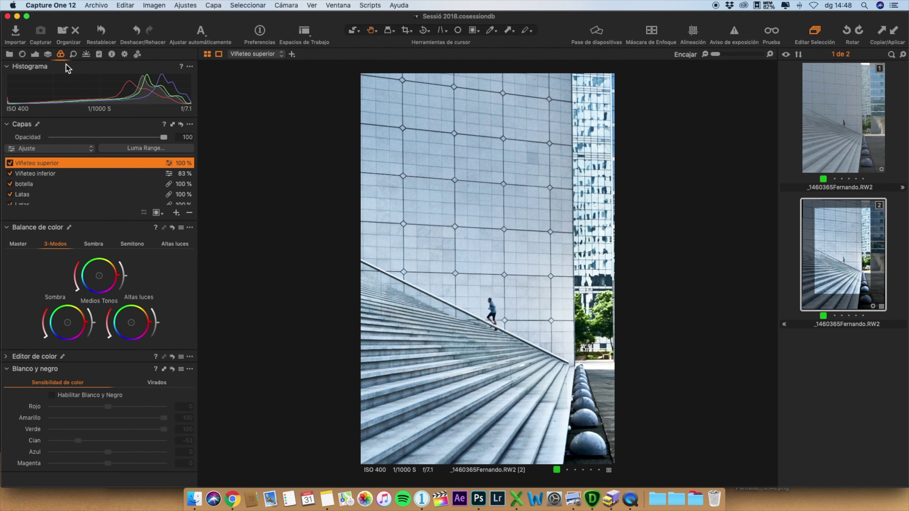
{"action": "left_click", "coordinate": [51, 394]}
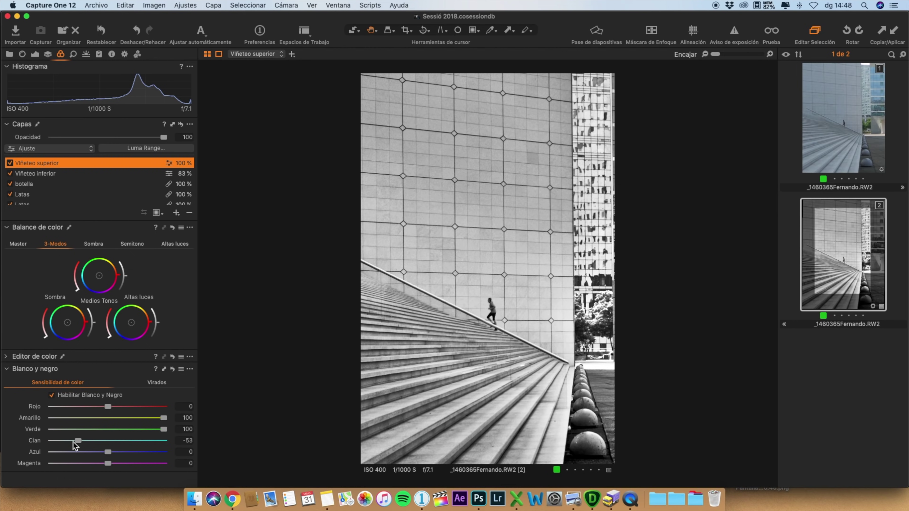
{"action": "left_click_drag", "start_coordinate": [80, 442], "coordinate": [112, 443]}
{"action": "left_click_drag", "start_coordinate": [164, 417], "coordinate": [110, 418]}
{"action": "left_click", "coordinate": [172, 369]}
{"action": "left_click", "coordinate": [53, 394]}
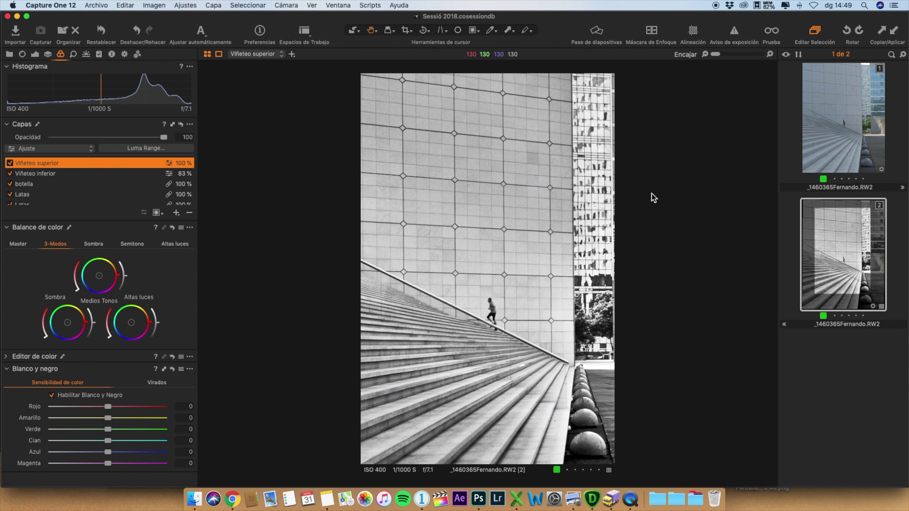
View the unedited original for comparison, then set the edited variant's Verde and Amarillo sensitivities to 100
{"action": "left_click", "coordinate": [860, 100]}
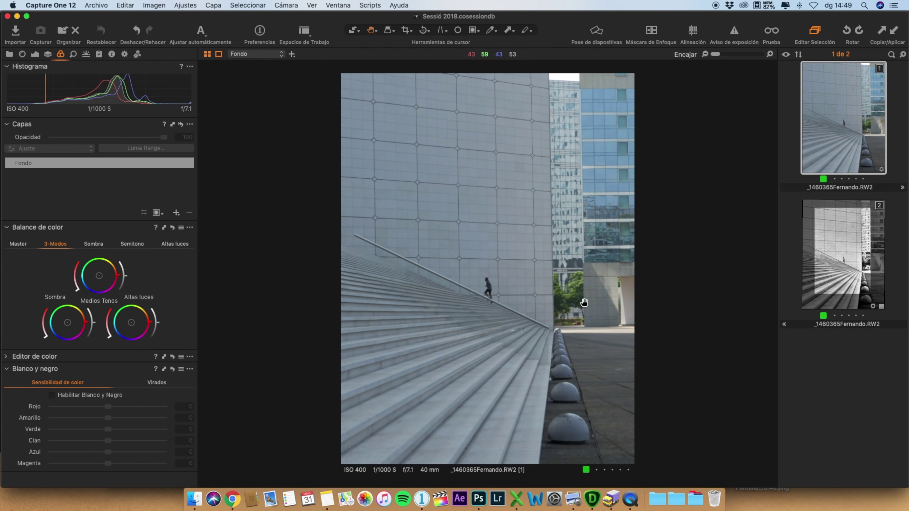
{"action": "left_click", "coordinate": [844, 257]}
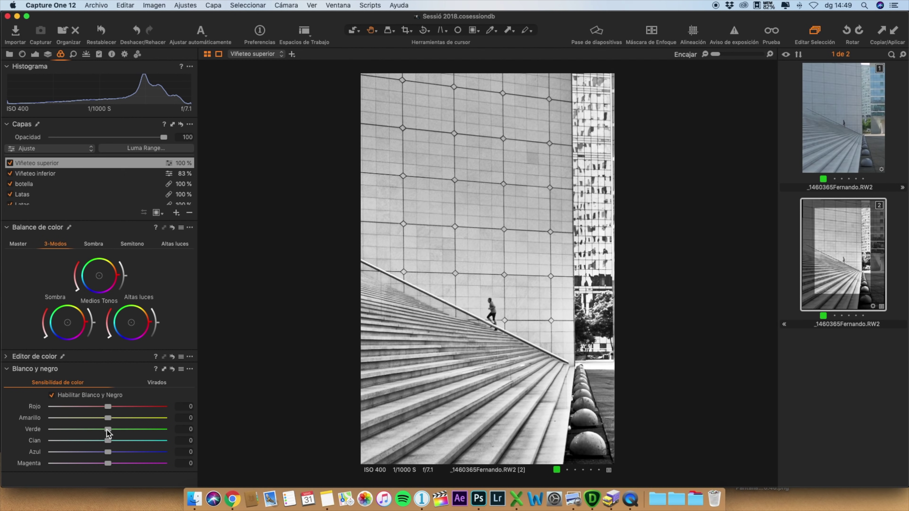
{"action": "left_click_drag", "start_coordinate": [107, 429], "coordinate": [193, 432]}
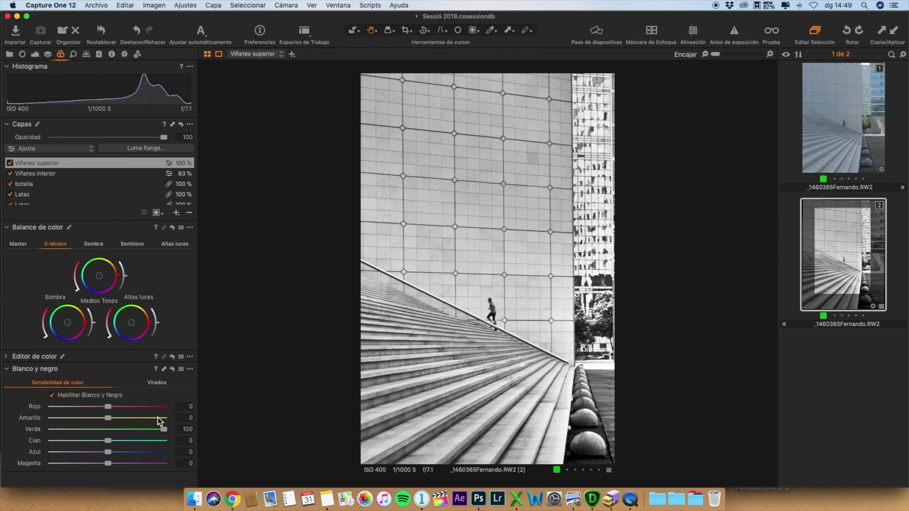
{"action": "left_click_drag", "start_coordinate": [108, 417], "coordinate": [193, 430]}
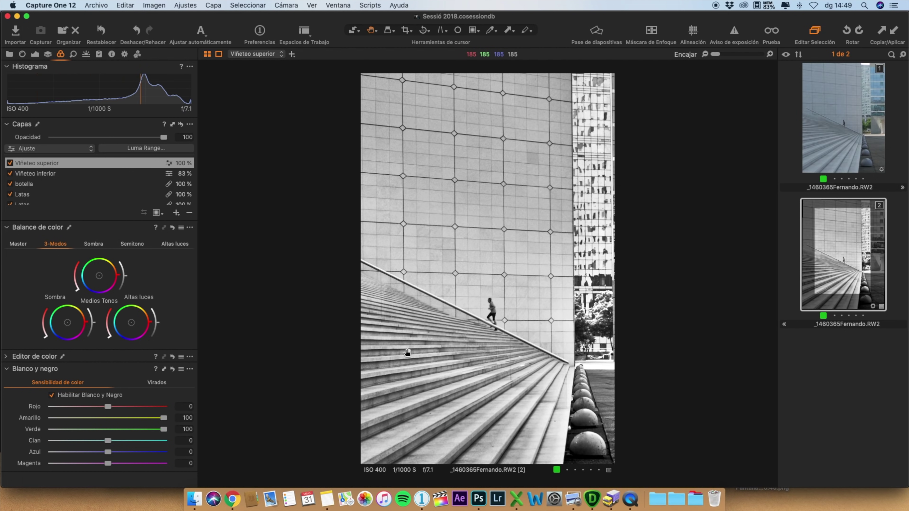
Lower Amarillo to 2 and Verde to -1 to compare the trees' tones, then return both to 100
{"action": "left_click_drag", "start_coordinate": [164, 418], "coordinate": [109, 418]}
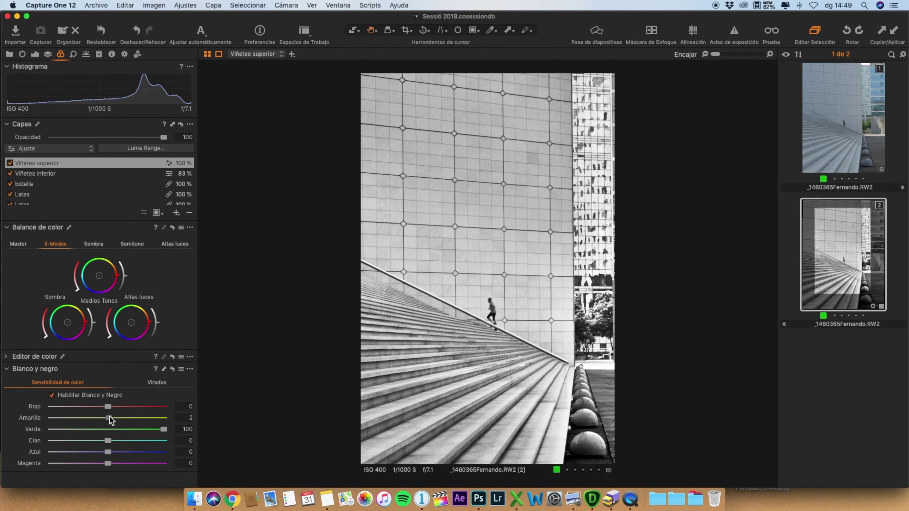
{"action": "left_click_drag", "start_coordinate": [163, 430], "coordinate": [107, 428]}
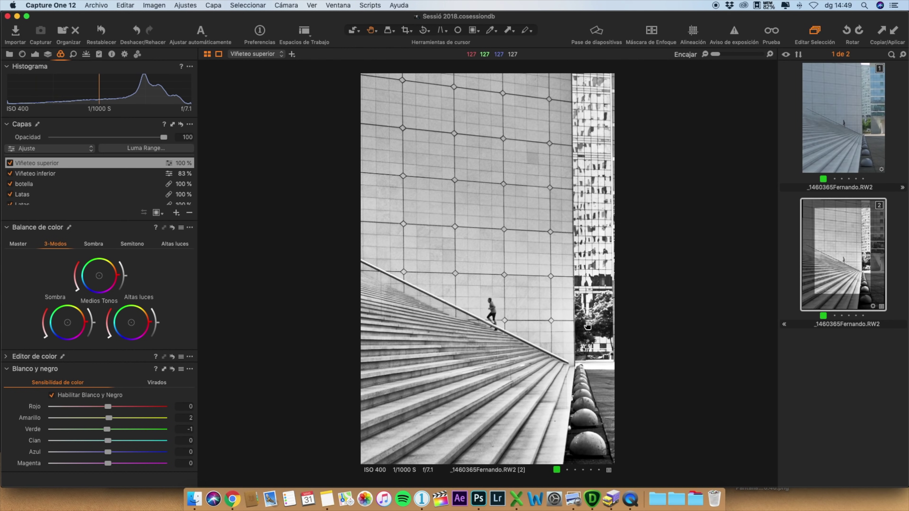
{"action": "left_click_drag", "start_coordinate": [109, 432], "coordinate": [191, 442]}
{"action": "left_click_drag", "start_coordinate": [112, 421], "coordinate": [217, 430]}
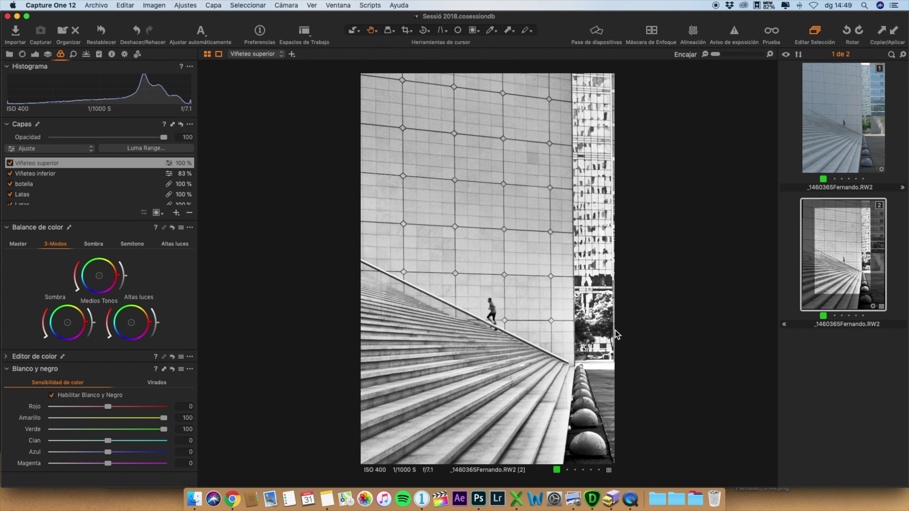
Set the black-and-white conversion's Cian sensitivity to -44
{"action": "left_click_drag", "start_coordinate": [106, 443], "coordinate": [83, 441]}
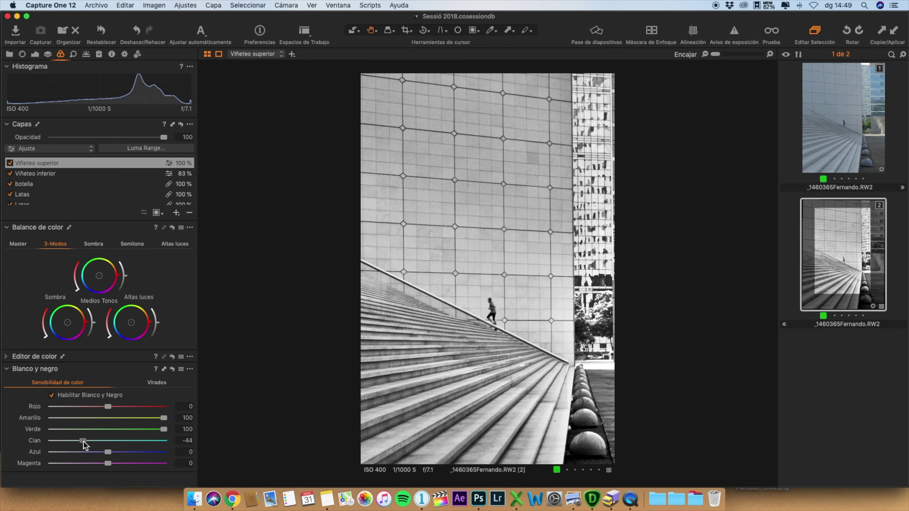
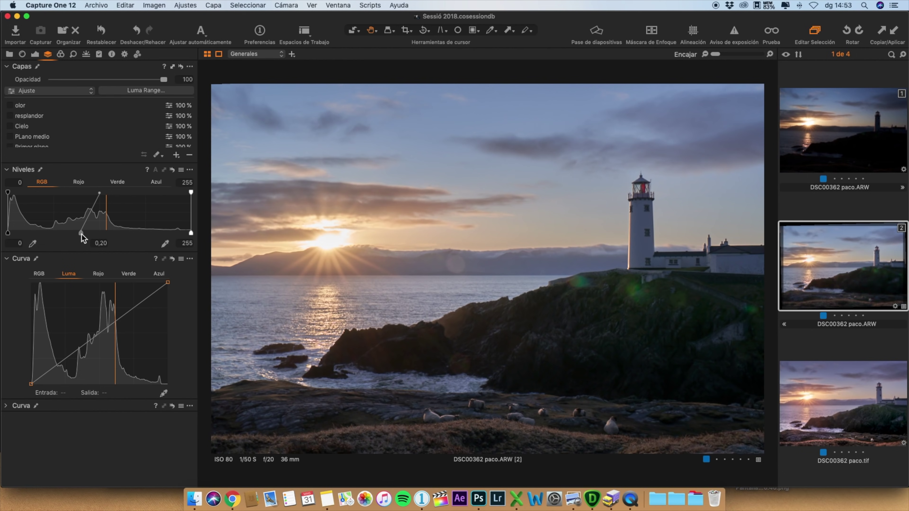
Set the Generales layer's midtone level to 0,20, then compare the Primer plano layer off and on, leaving it enabled
{"action": "mouse_move", "coordinate": [81, 233]}
{"action": "left_mouse_down"}
{"action": "mouse_move", "coordinate": [103, 235]}
{"action": "mouse_move", "coordinate": [82, 236]}
{"action": "left_mouse_up"}
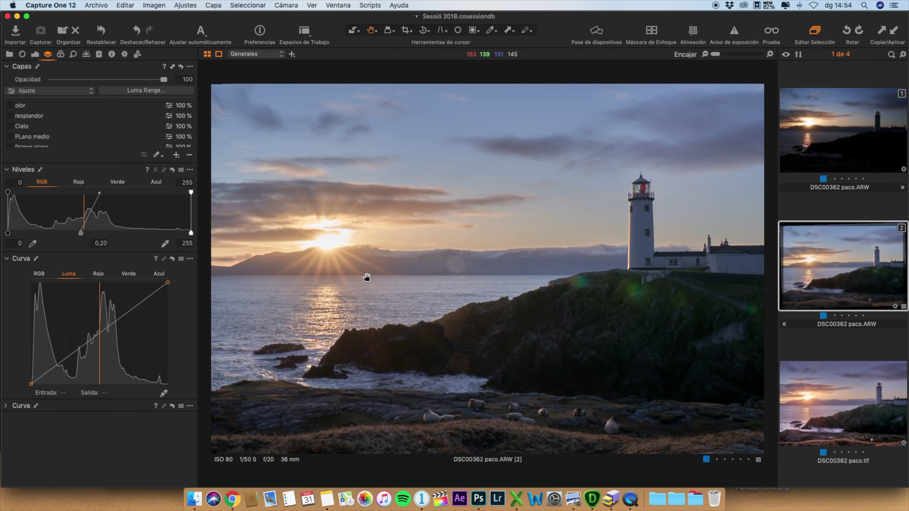
{"action": "scroll", "coordinate": [50, 140], "scroll_direction": "down", "scroll_amount": 3}
{"action": "left_click", "coordinate": [38, 123]}
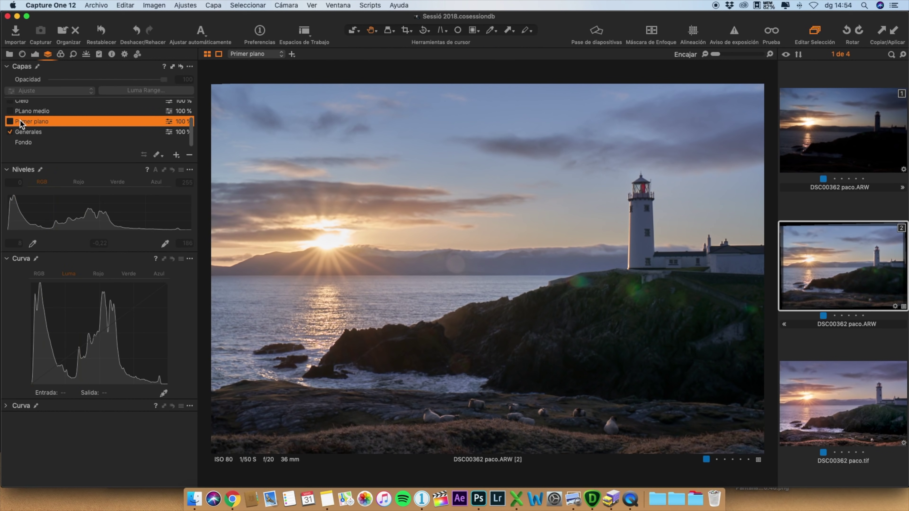
{"action": "left_click", "coordinate": [10, 122]}
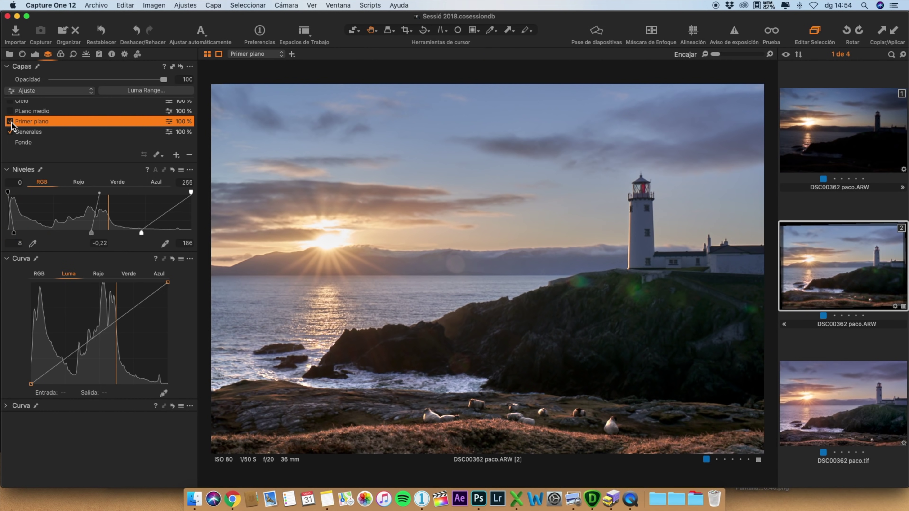
{"action": "left_click", "coordinate": [9, 122]}
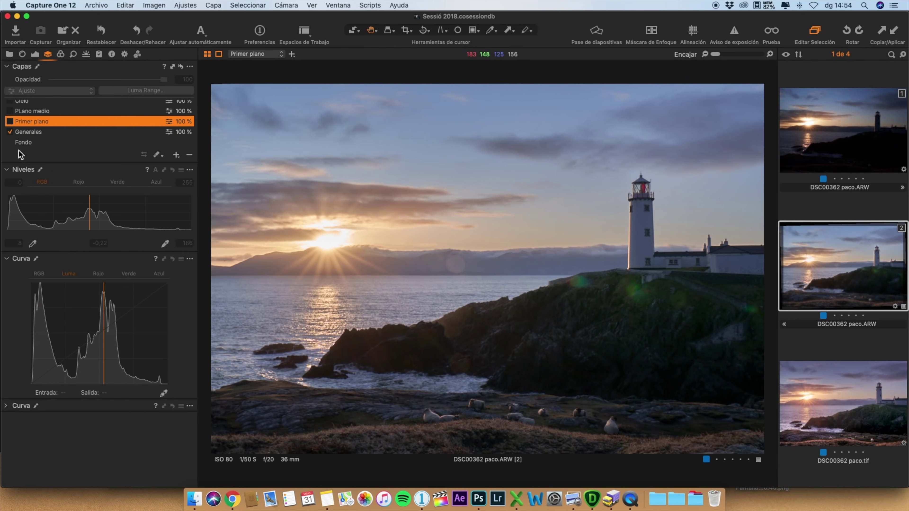
{"action": "left_click", "coordinate": [10, 122]}
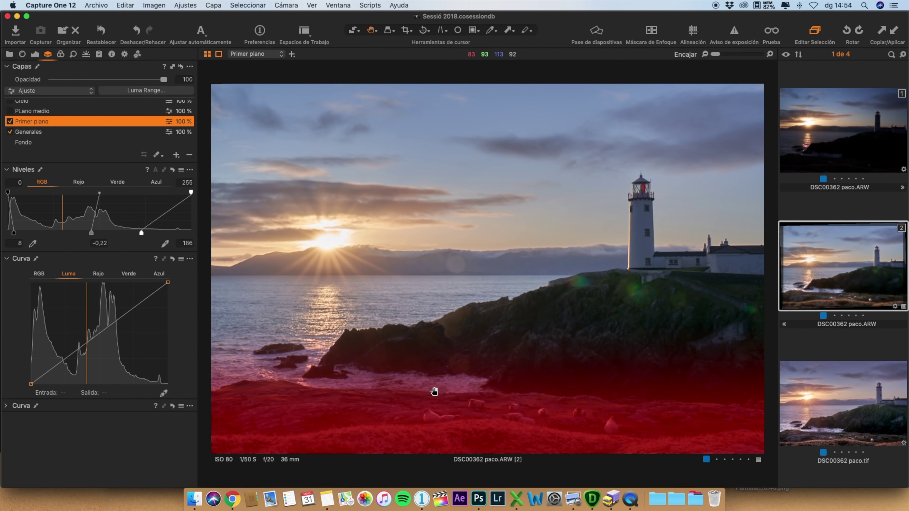
View the Primer plano layer's mask with its gradient guides, hide it, and review the layer's exposure and clarity settings
{"action": "key", "text": "l"}
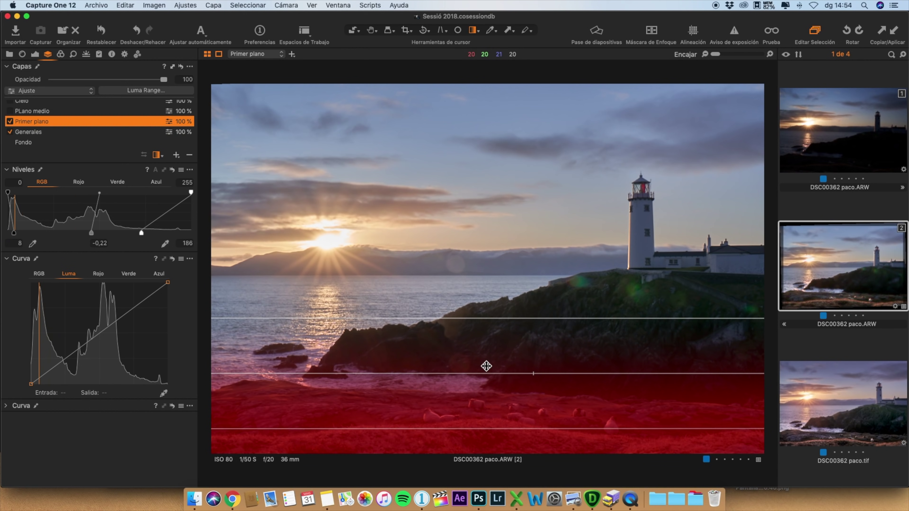
{"action": "key", "text": "m"}
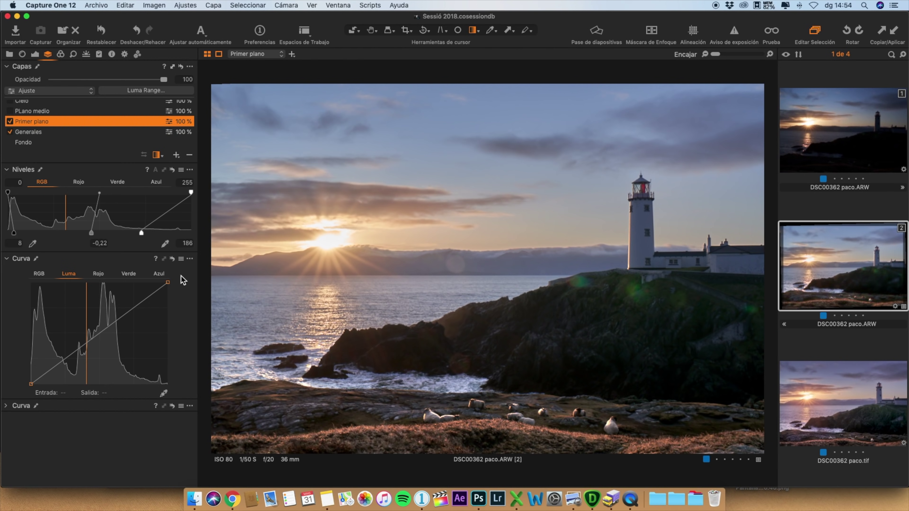
{"action": "left_click", "coordinate": [35, 55]}
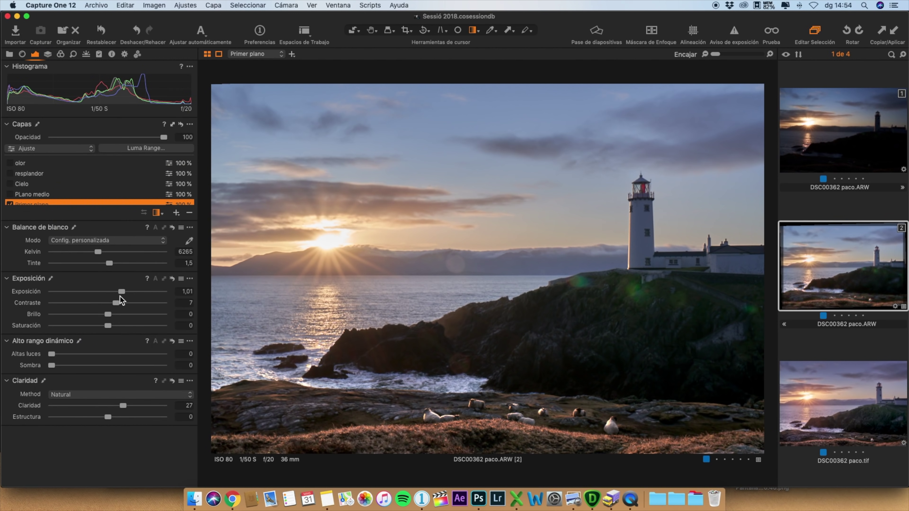
{"action": "left_click", "coordinate": [48, 55]}
{"action": "left_click", "coordinate": [9, 146]}
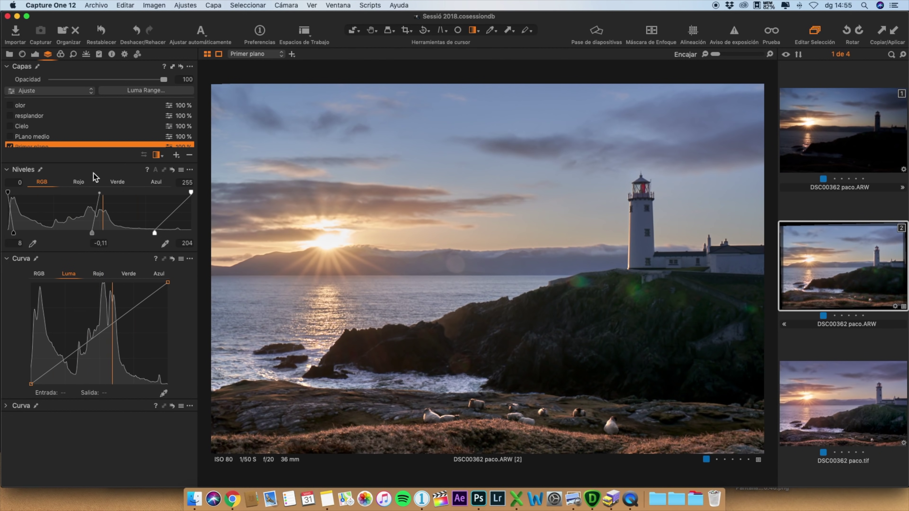
Enable the PLano medio layer and view its mask over the cliff
{"action": "left_click", "coordinate": [12, 136]}
{"action": "left_click", "coordinate": [10, 137]}
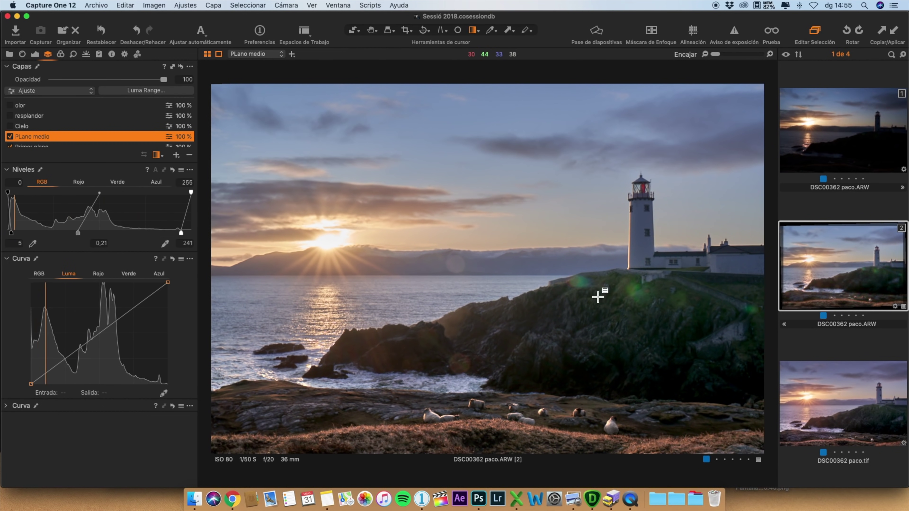
{"action": "key", "text": "m"}
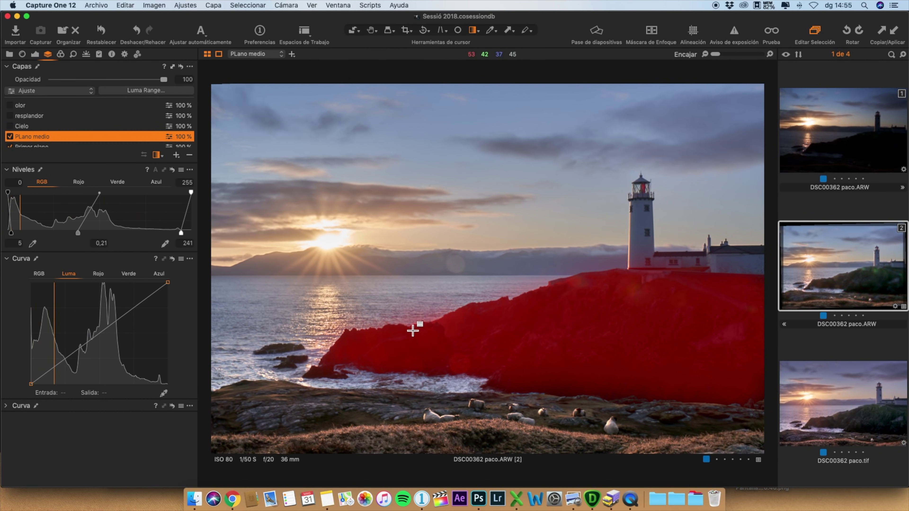
{"action": "key", "text": "m"}
Compare the cliff with PLano medio off and on, then set that layer's midtone level to 0,12 and show its mask
{"action": "left_click", "coordinate": [10, 137]}
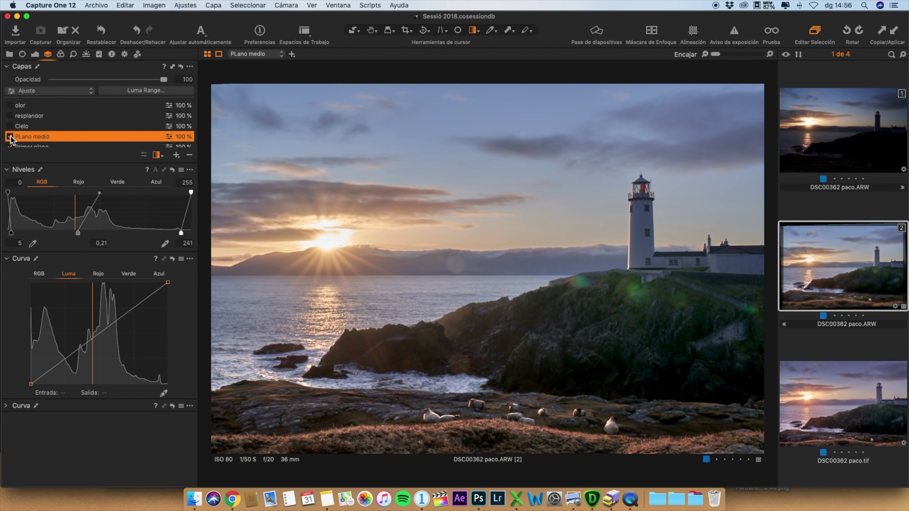
{"action": "left_click", "coordinate": [9, 136]}
{"action": "left_click", "coordinate": [10, 136]}
{"action": "mouse_move", "coordinate": [78, 235]}
{"action": "left_mouse_down"}
{"action": "mouse_move", "coordinate": [102, 238]}
{"action": "mouse_move", "coordinate": [86, 235]}
{"action": "left_mouse_up"}
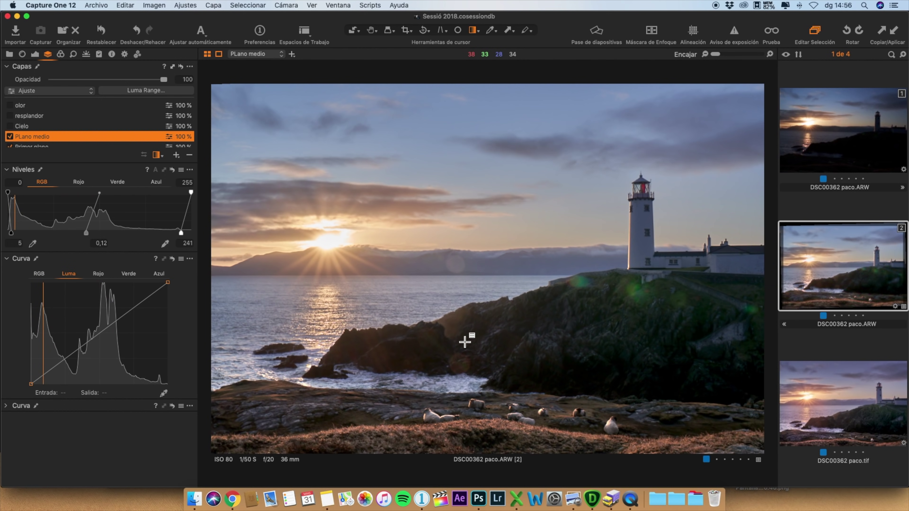
{"action": "key", "text": "m"}
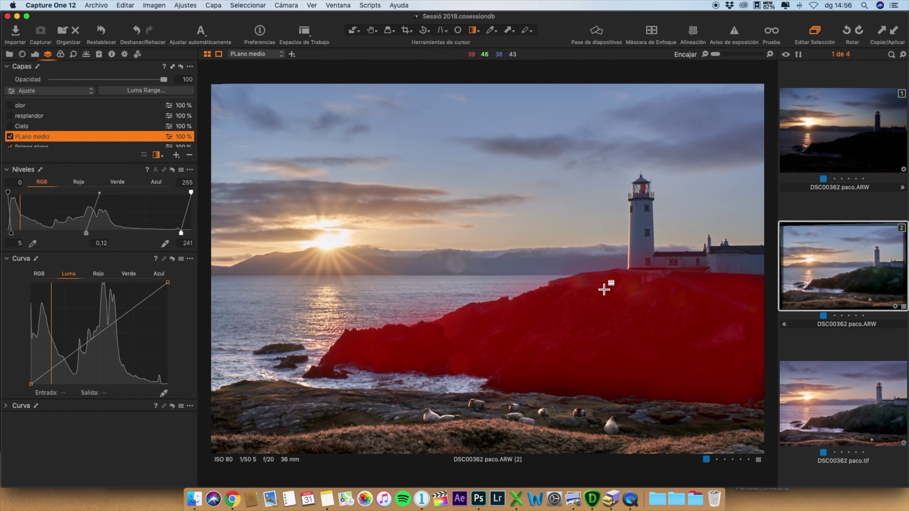
Enable the Cielo layer and try lowering its contrast to 24
{"action": "left_click", "coordinate": [35, 54]}
{"action": "left_click", "coordinate": [9, 185]}
{"action": "left_click", "coordinate": [10, 184]}
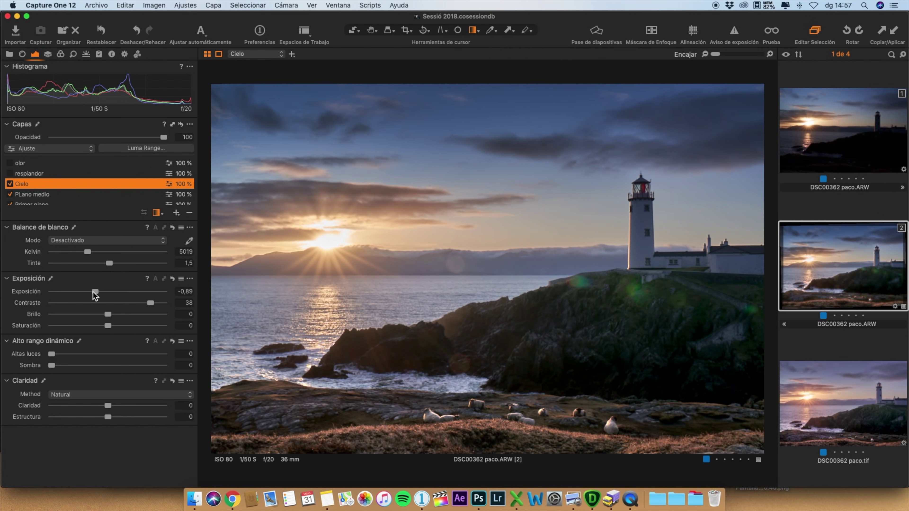
{"action": "left_click_drag", "start_coordinate": [153, 305], "coordinate": [147, 306]}
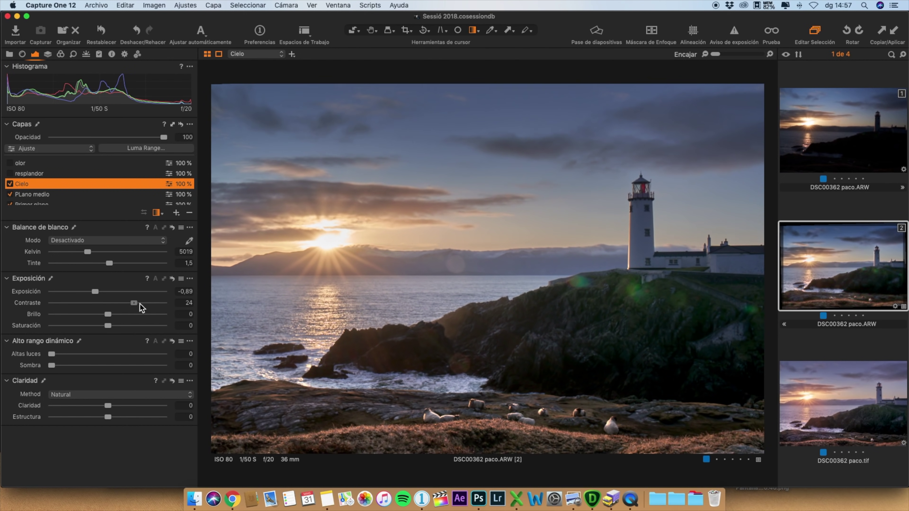
Enable the resplandor layer and view its radial mask over the sun and its reflection
{"action": "left_click", "coordinate": [32, 173]}
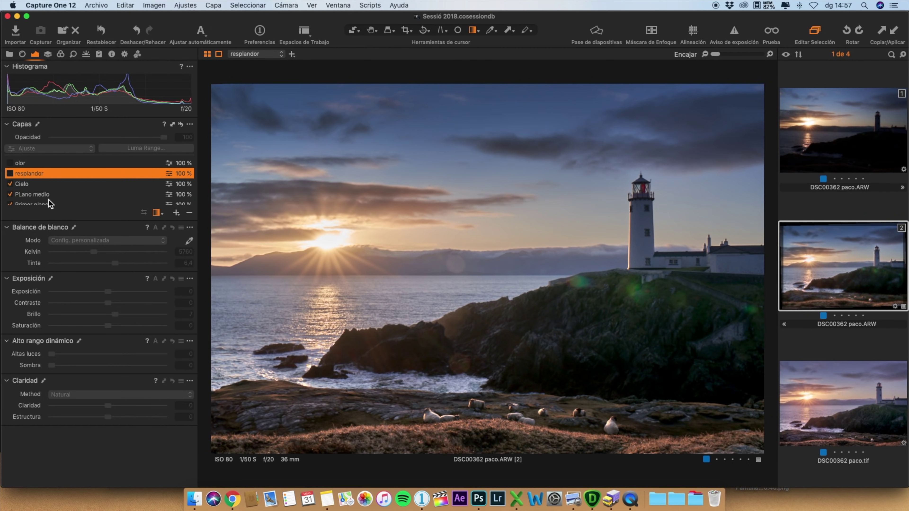
{"action": "left_click", "coordinate": [10, 174]}
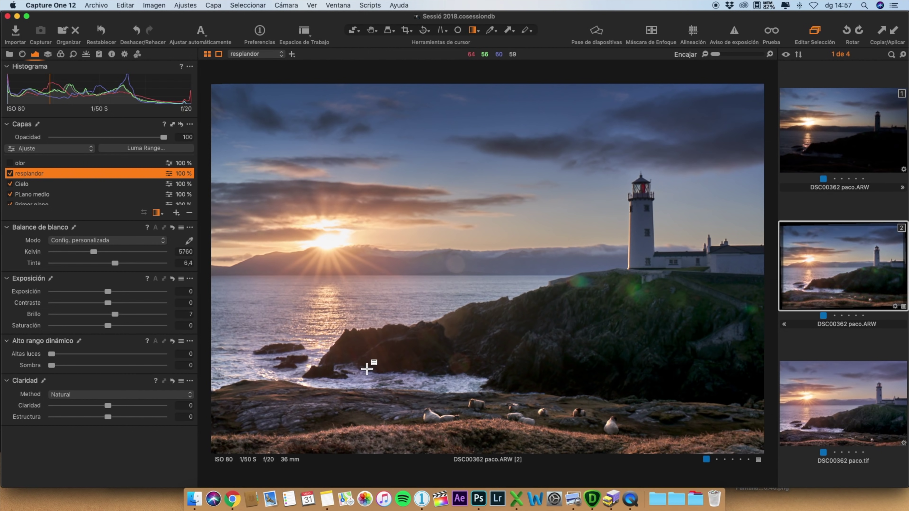
{"action": "left_click_drag", "start_coordinate": [322, 299], "coordinate": [316, 321]}
{"action": "key", "text": "m"}
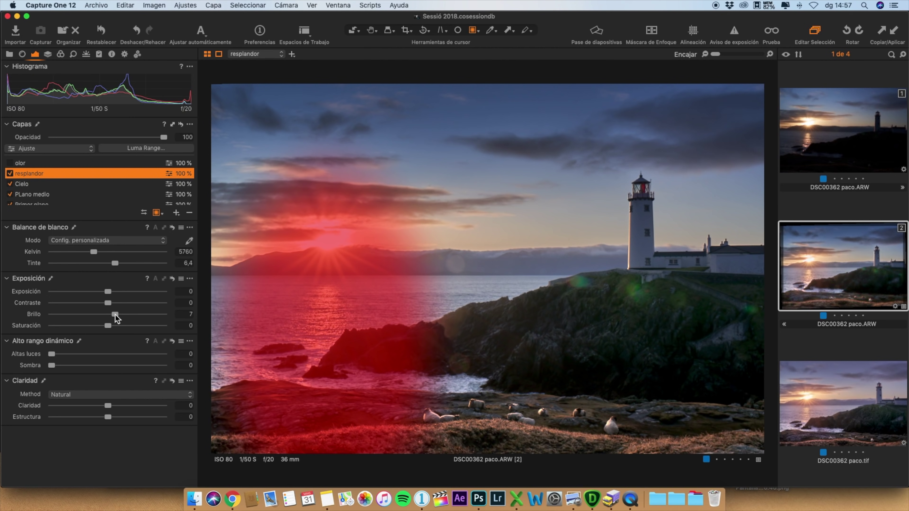
{"action": "key", "text": "m"}
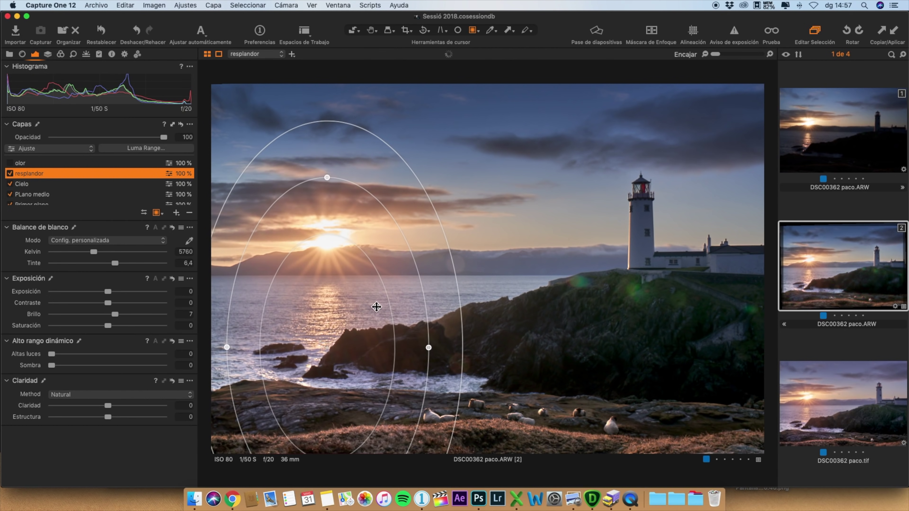
Compare the sun's glow with the resplandor layer off and on, and recheck the area its mask covers
{"action": "left_click", "coordinate": [10, 173]}
{"action": "left_click", "coordinate": [10, 173]}
{"action": "key", "text": "m"}
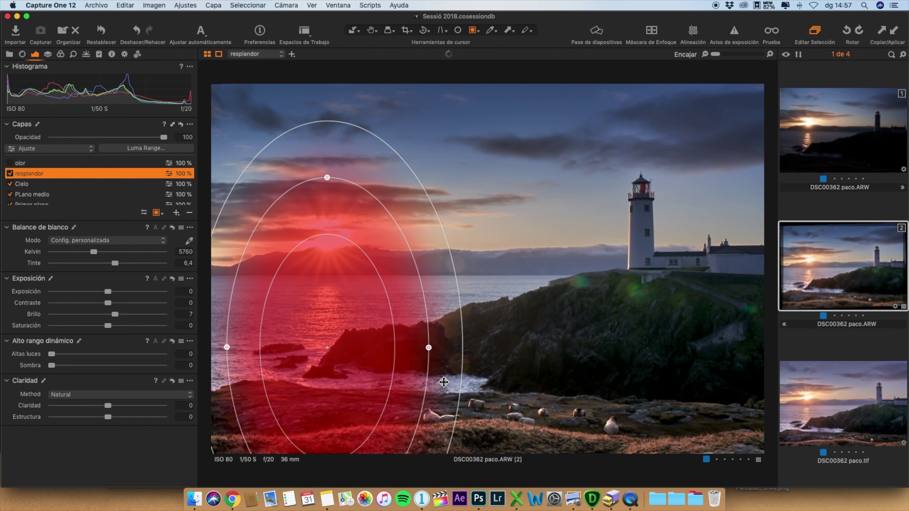
{"action": "key", "text": "m"}
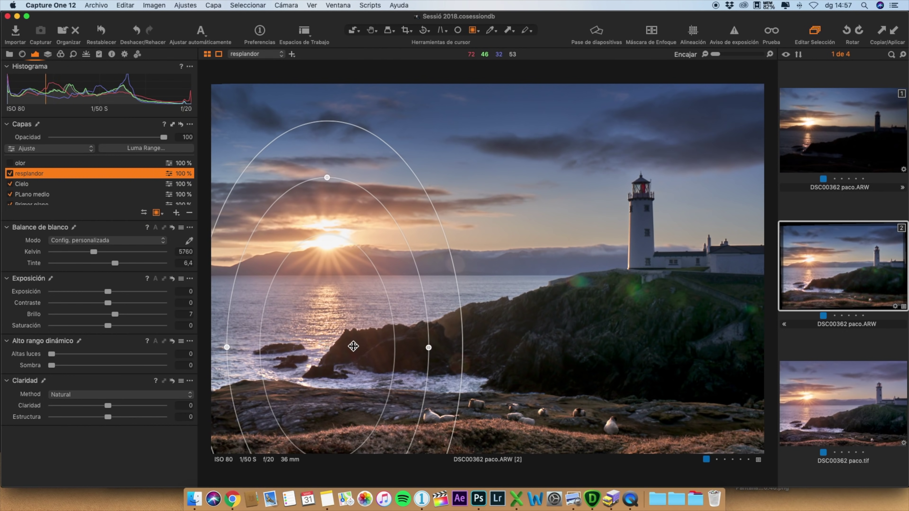
Enable the color layer, review its colour balance across shadows, midtones and highlights, and compare its effect
{"action": "left_click", "coordinate": [31, 163]}
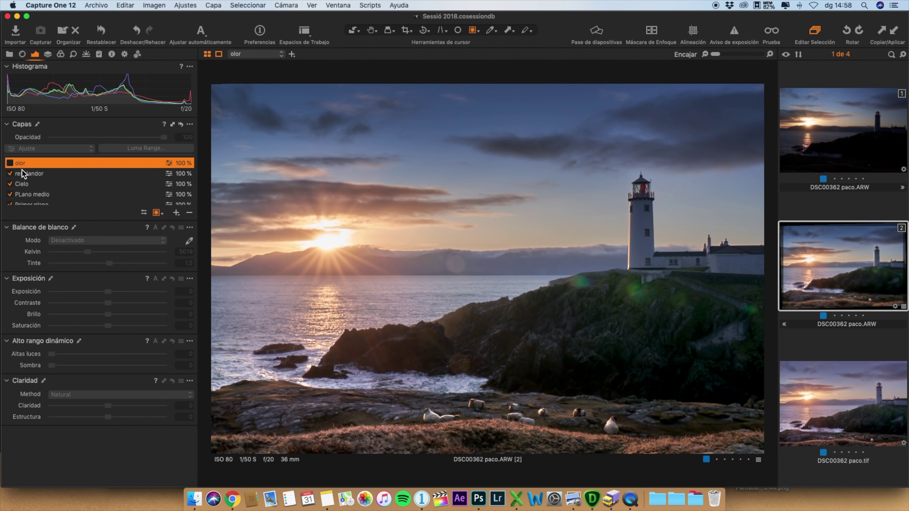
{"action": "left_click", "coordinate": [9, 162]}
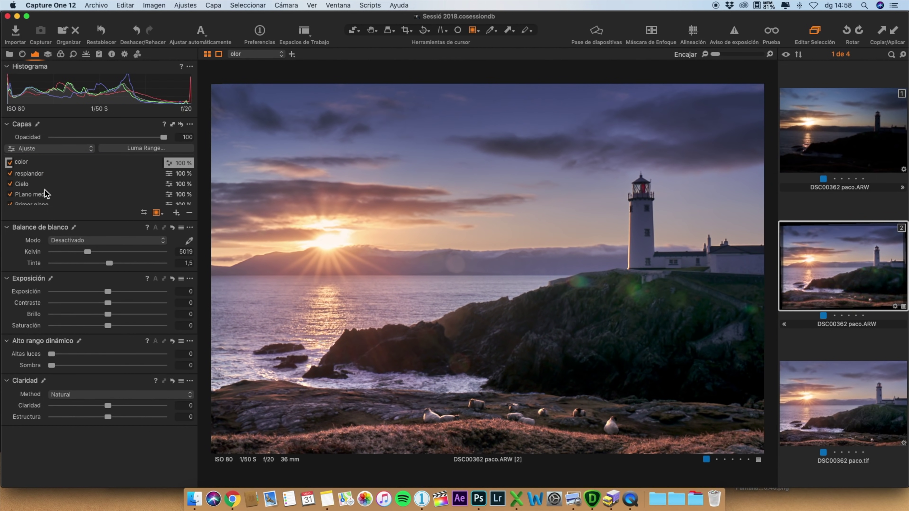
{"action": "scroll", "coordinate": [29, 189], "scroll_direction": "down", "scroll_amount": 2}
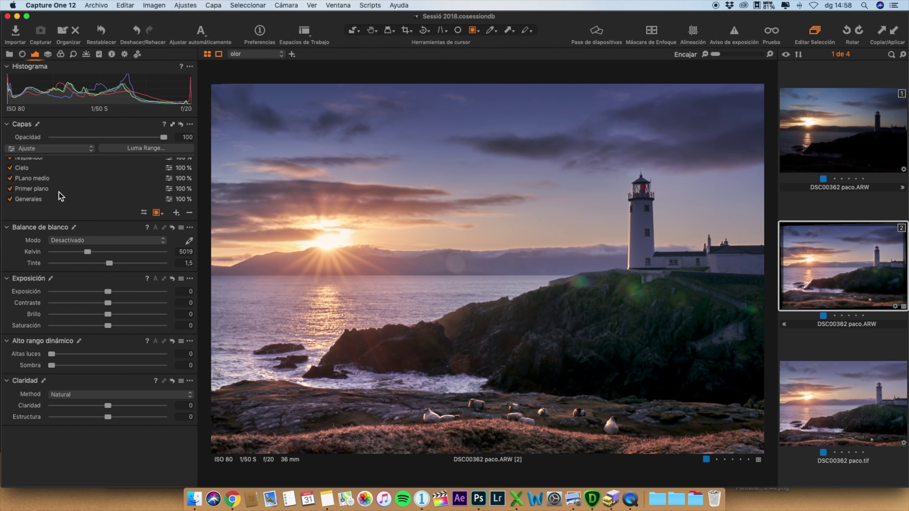
{"action": "left_click", "coordinate": [60, 54]}
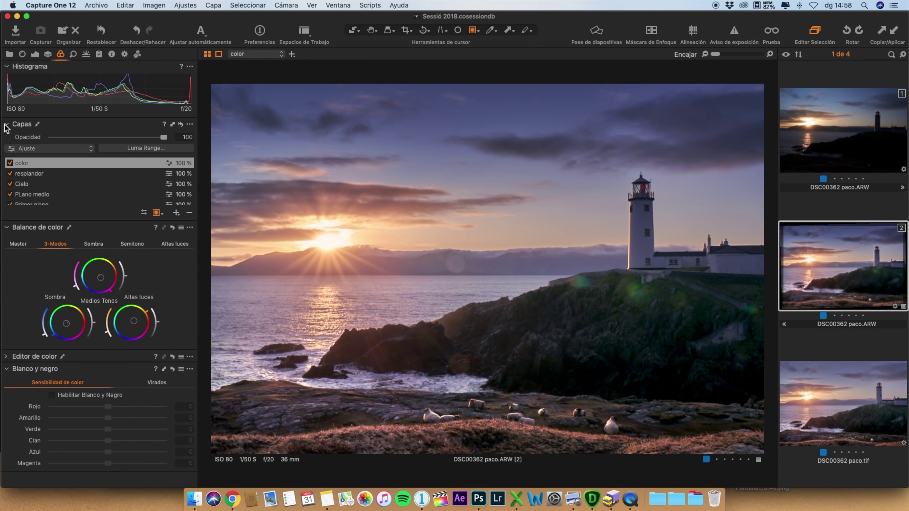
{"action": "left_click", "coordinate": [11, 164]}
Send the edited lighthouse variant to Adobe Photoshop 2020 as an uncompressed 16-bit TIFF in Adobe RGB (1998) at 300 pix./pulg
{"action": "right_click", "coordinate": [836, 261]}
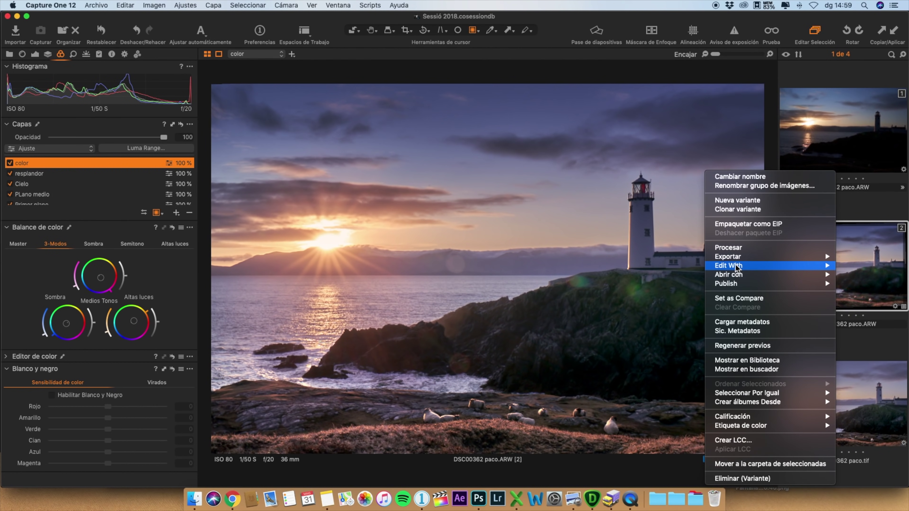
{"action": "mouse_move", "coordinate": [731, 267]}
{"action": "left_click", "coordinate": [653, 267]}
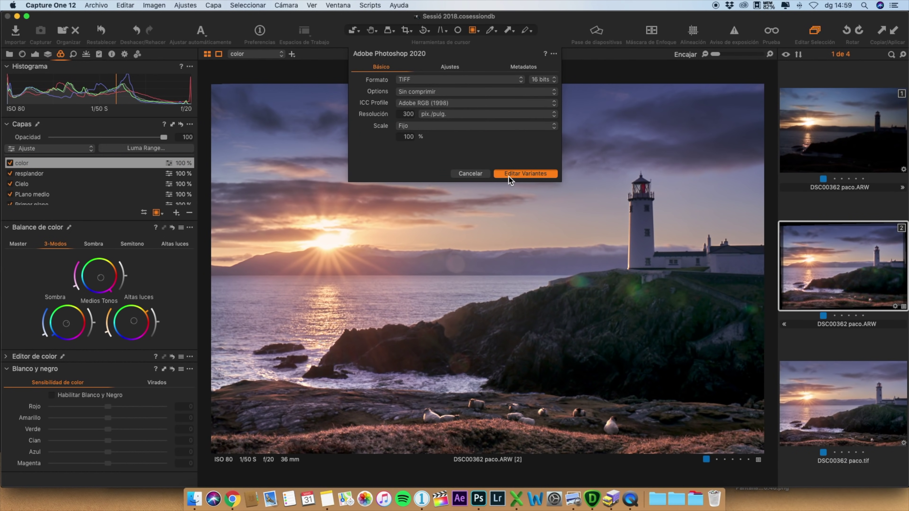
{"action": "left_click", "coordinate": [509, 176]}
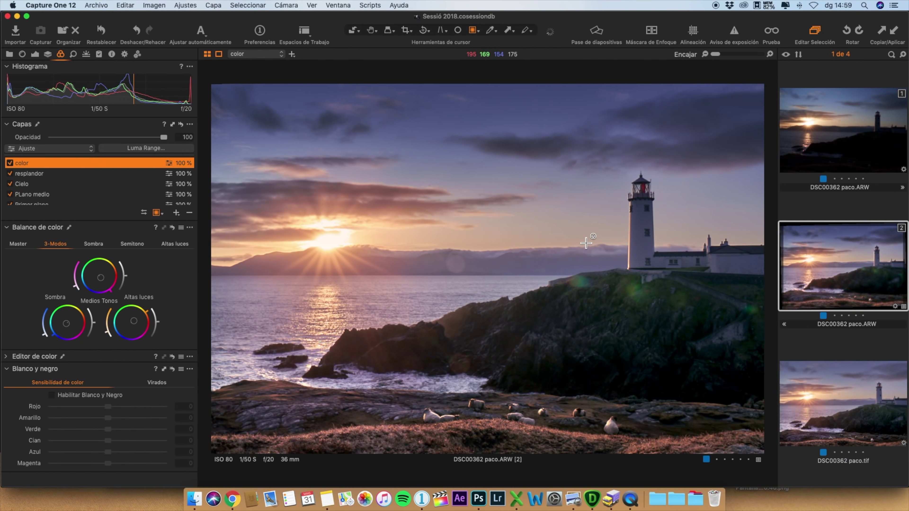
Lasso the green flare at the top edge of the headland and fill it with the content-aware option (Según el contenido)
{"action": "scroll", "coordinate": [500, 301], "scroll_direction": "right", "scroll_amount": 3}
{"action": "scroll", "coordinate": [500, 301], "scroll_direction": "down", "scroll_amount": 1}
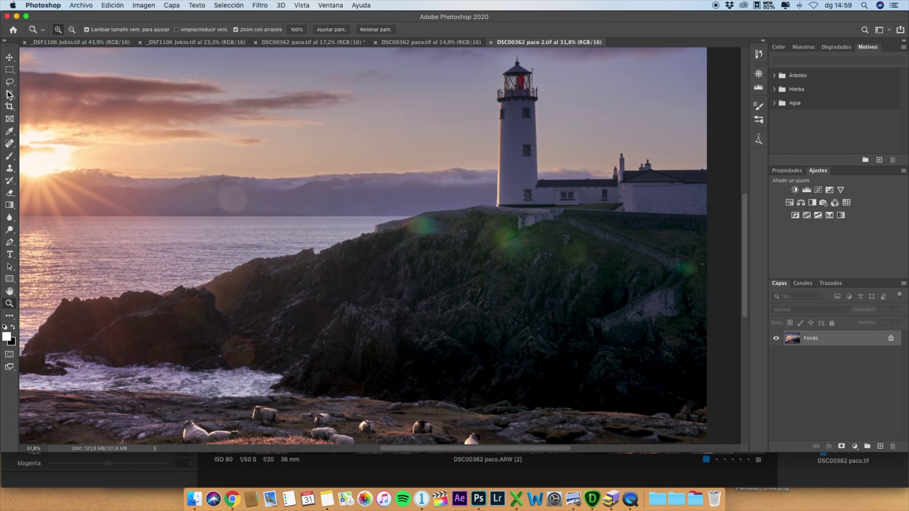
{"action": "left_click", "coordinate": [10, 83]}
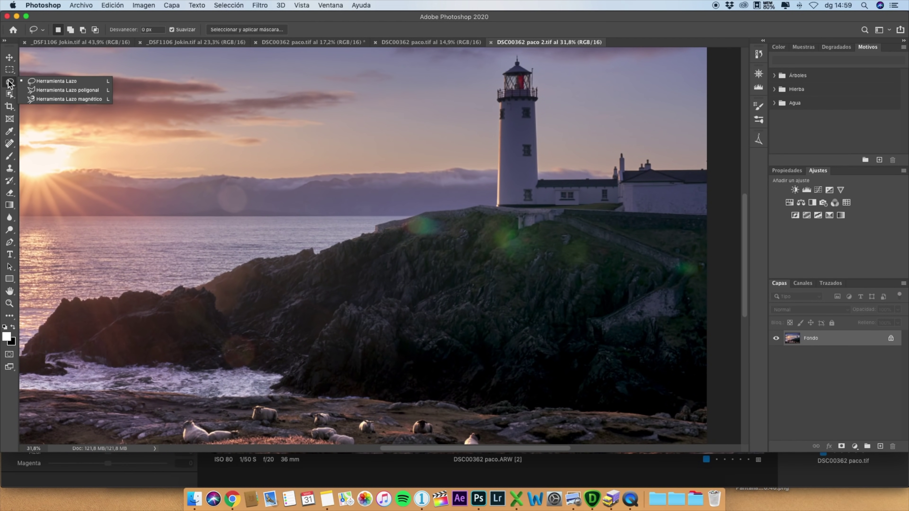
{"action": "left_click", "coordinate": [54, 81]}
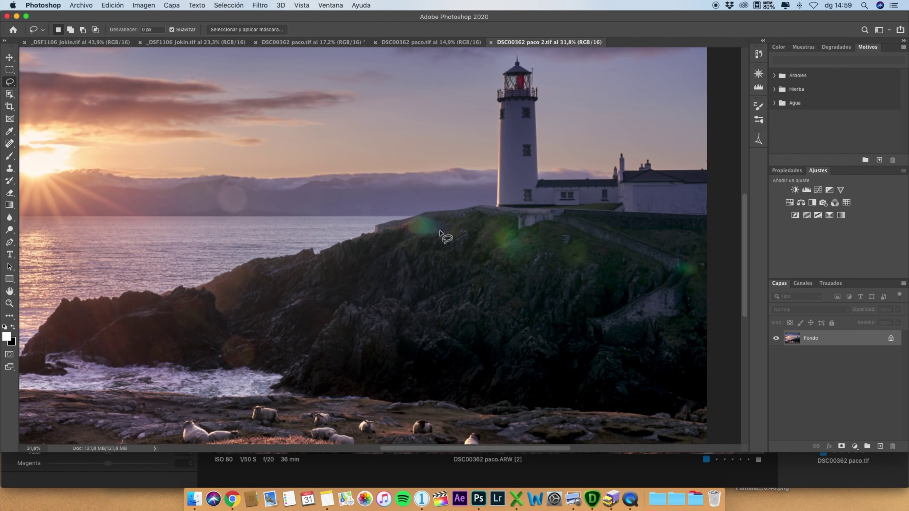
{"action": "mouse_move", "coordinate": [444, 229]}
{"action": "left_mouse_down"}
{"action": "mouse_move", "coordinate": [408, 220]}
{"action": "mouse_move", "coordinate": [408, 232]}
{"action": "mouse_move", "coordinate": [430, 236]}
{"action": "left_mouse_up"}
{"action": "left_click_drag", "start_coordinate": [440, 235], "coordinate": [424, 231]}
{"action": "right_click", "coordinate": [423, 230]}
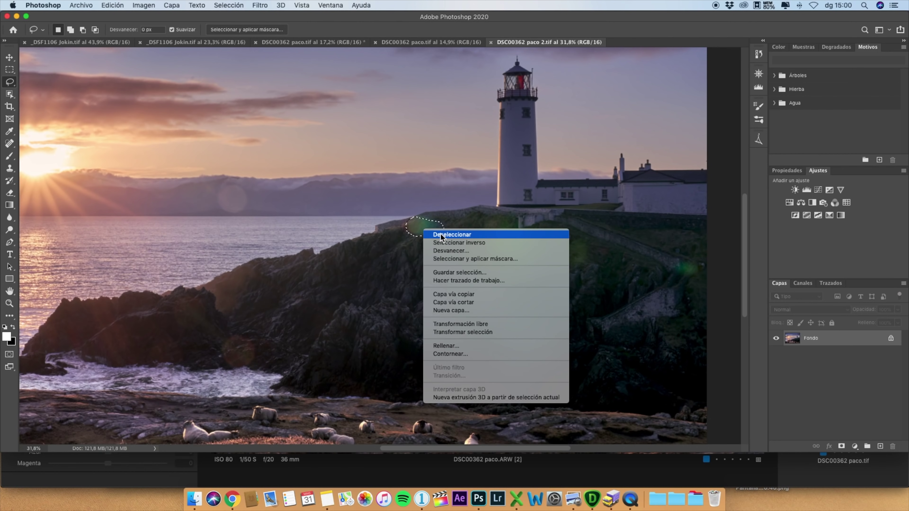
{"action": "left_click", "coordinate": [445, 346]}
{"action": "left_click", "coordinate": [518, 206]}
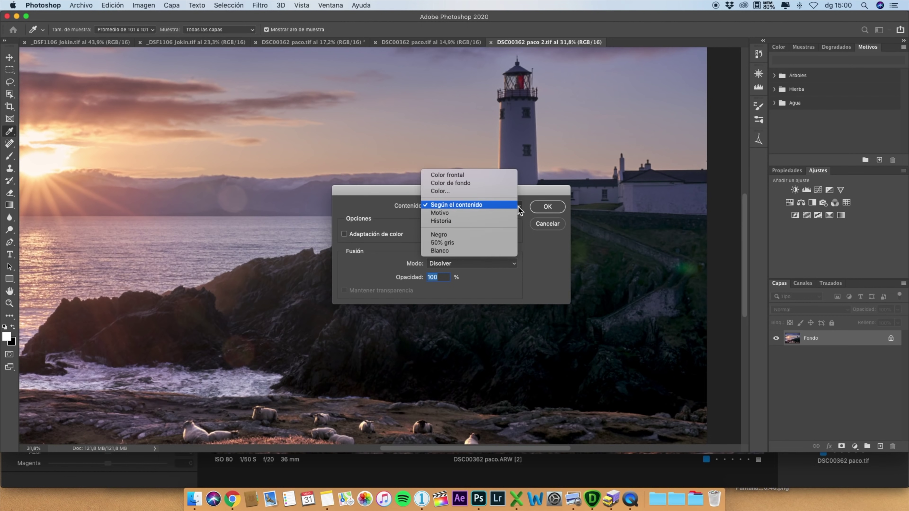
{"action": "left_click", "coordinate": [450, 207]}
{"action": "left_click", "coordinate": [546, 206]}
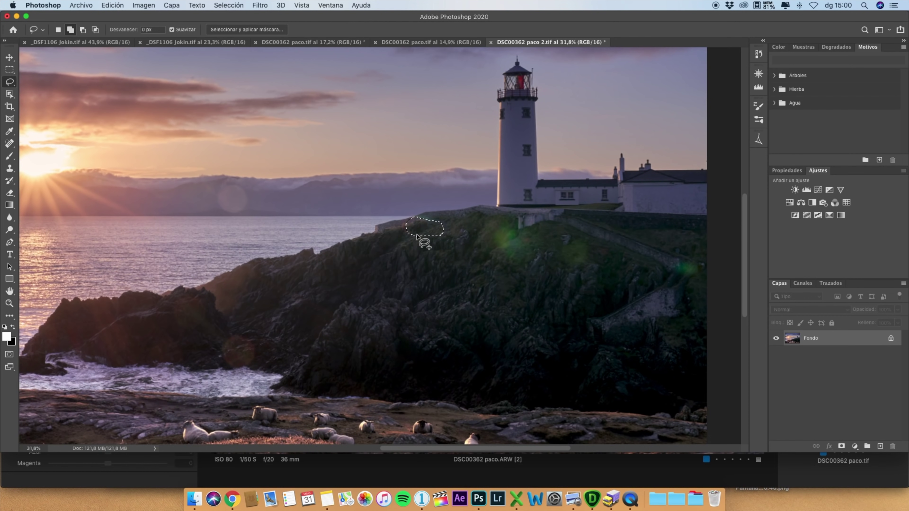
Select the leftover flare streak along the stone wall's edge, fill it content-aware, and clear the selection
{"action": "left_click_drag", "start_coordinate": [410, 227], "coordinate": [452, 247]}
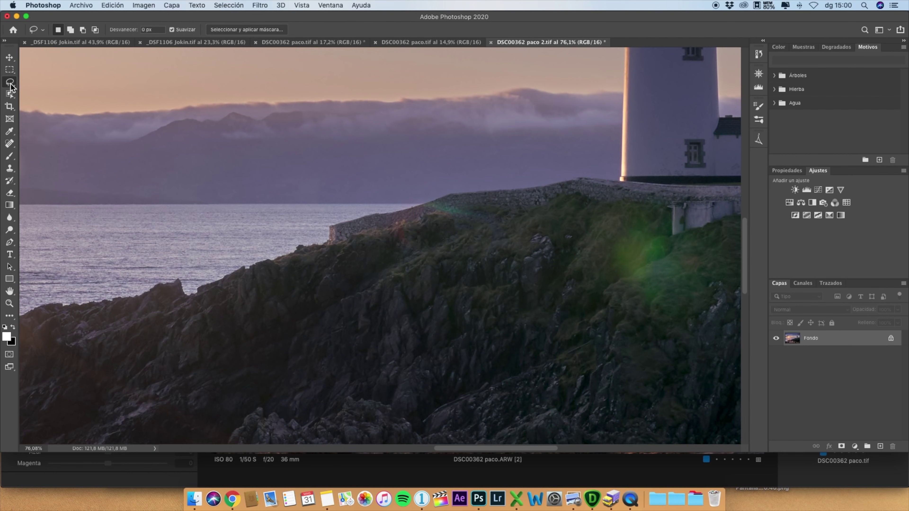
{"action": "mouse_move", "coordinate": [422, 204]}
{"action": "left_mouse_down"}
{"action": "mouse_move", "coordinate": [495, 221]}
{"action": "mouse_move", "coordinate": [437, 206]}
{"action": "left_mouse_up"}
{"action": "right_click", "coordinate": [444, 206]}
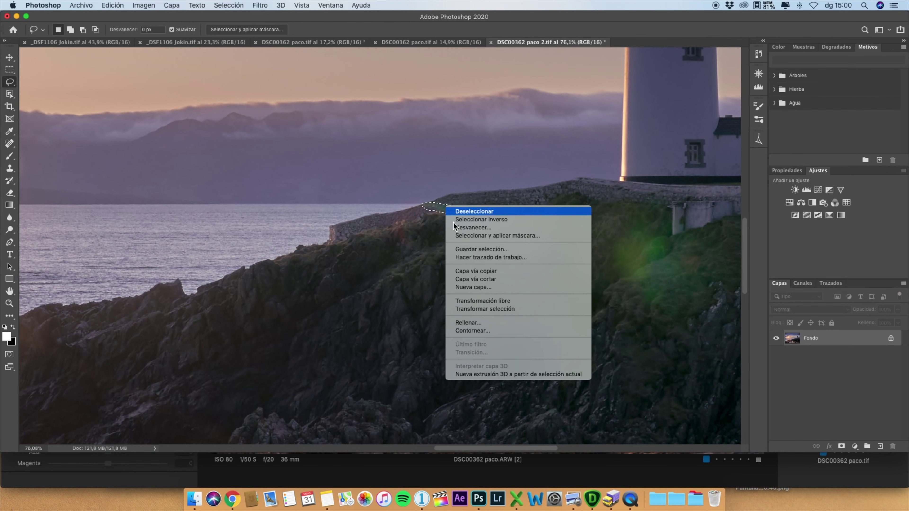
{"action": "left_click", "coordinate": [470, 324]}
{"action": "left_click", "coordinate": [553, 209]}
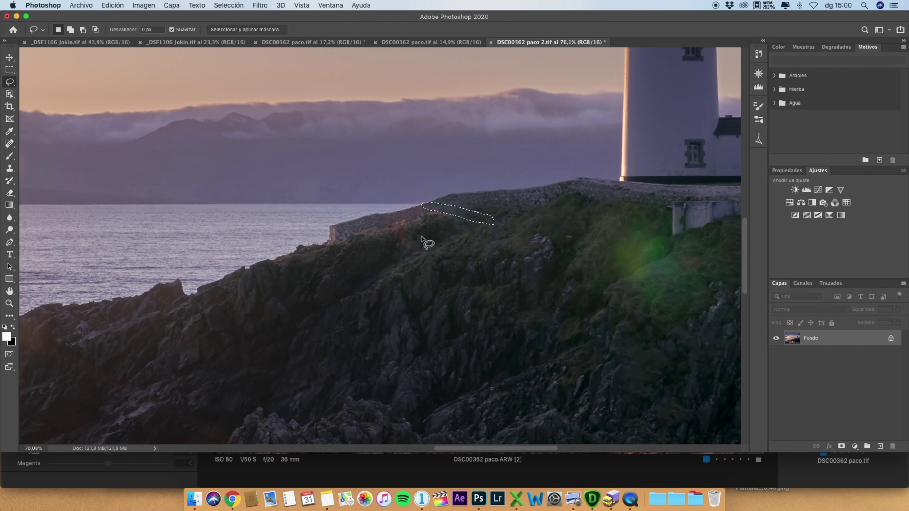
{"action": "right_click", "coordinate": [436, 206]}
{"action": "key", "text": "Return"}
Lasso the bright green flare on the slope just below the lighthouse and fill it with surrounding content
{"action": "key", "text": "z"}
{"action": "left_click_drag", "start_coordinate": [557, 324], "coordinate": [533, 318]}
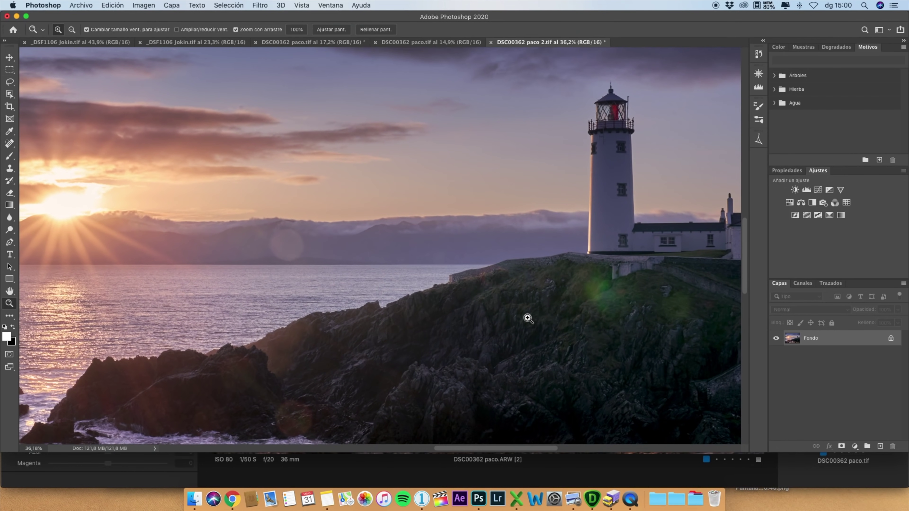
{"action": "key", "text": "l"}
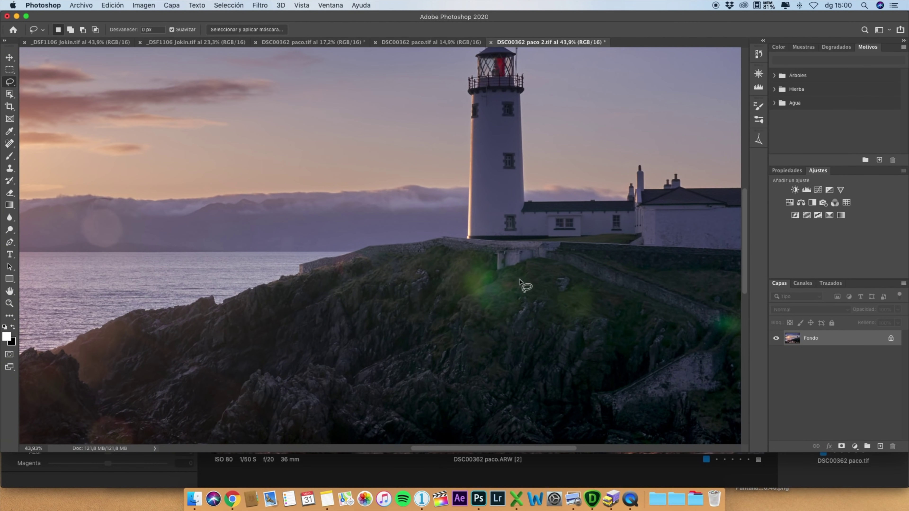
{"action": "mouse_move", "coordinate": [520, 291]}
{"action": "left_mouse_down"}
{"action": "mouse_move", "coordinate": [510, 266]}
{"action": "mouse_move", "coordinate": [487, 258]}
{"action": "mouse_move", "coordinate": [468, 257]}
{"action": "mouse_move", "coordinate": [458, 276]}
{"action": "mouse_move", "coordinate": [458, 292]}
{"action": "mouse_move", "coordinate": [484, 315]}
{"action": "mouse_move", "coordinate": [511, 321]}
{"action": "mouse_move", "coordinate": [521, 297]}
{"action": "left_mouse_up"}
{"action": "right_click", "coordinate": [478, 281]}
{"action": "left_click", "coordinate": [501, 384]}
{"action": "left_click", "coordinate": [545, 208]}
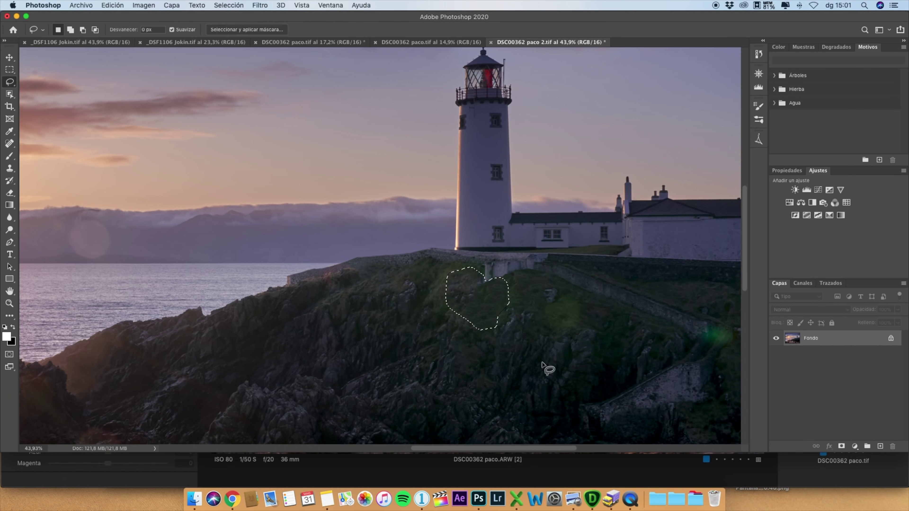
Select the fainter green flare farther along the grassy slope, beside the small rock, and apply a content-aware fill
{"action": "scroll", "coordinate": [588, 304], "scroll_direction": "left", "scroll_amount": 2}
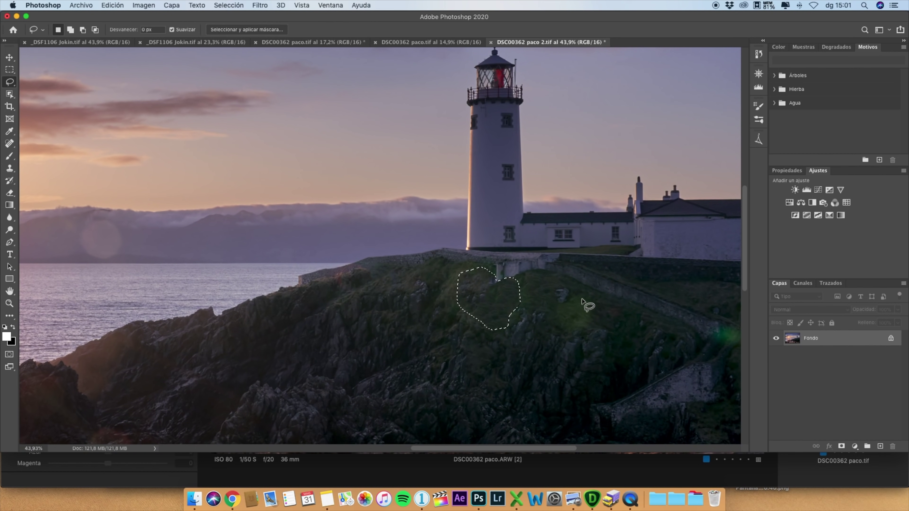
{"action": "left_click_drag", "start_coordinate": [589, 300], "coordinate": [580, 318]}
{"action": "right_click", "coordinate": [582, 311]}
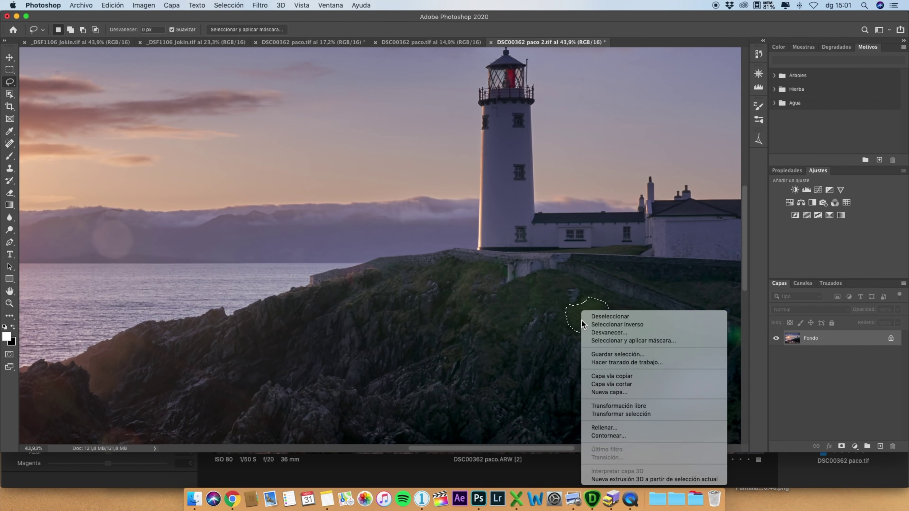
{"action": "left_click", "coordinate": [604, 428]}
{"action": "left_click", "coordinate": [548, 206]}
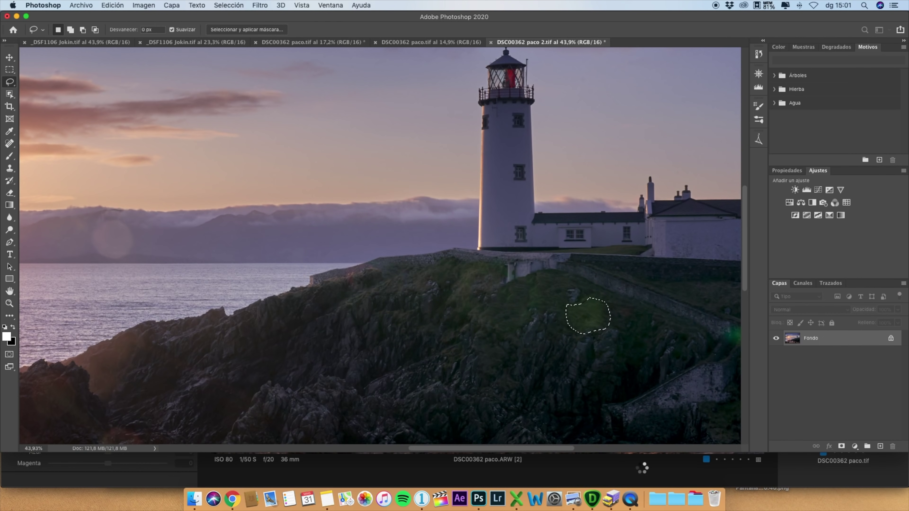
Try a content-aware fill on the green flare at the lower end of the sloping stone wall, and undo it
{"action": "scroll", "coordinate": [629, 375], "scroll_direction": "up", "scroll_amount": 5}
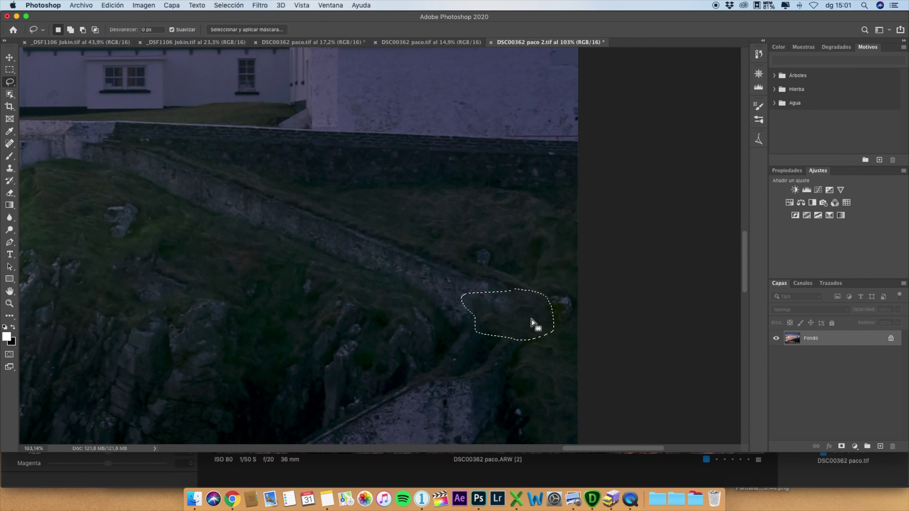
{"action": "right_click", "coordinate": [483, 311]}
{"action": "left_click", "coordinate": [502, 317]}
{"action": "key", "text": "super+z"}
{"action": "key", "text": "super+z"}
{"action": "key", "text": "super+z"}
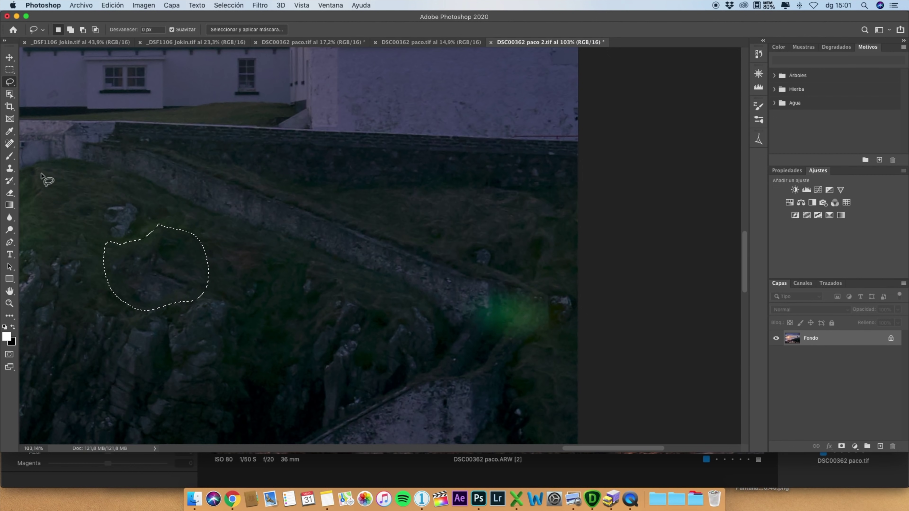
Use the Clone Stamp to paint nearby dark ground over the green flare at the lower end of the stone wall
{"action": "left_click", "coordinate": [9, 169]}
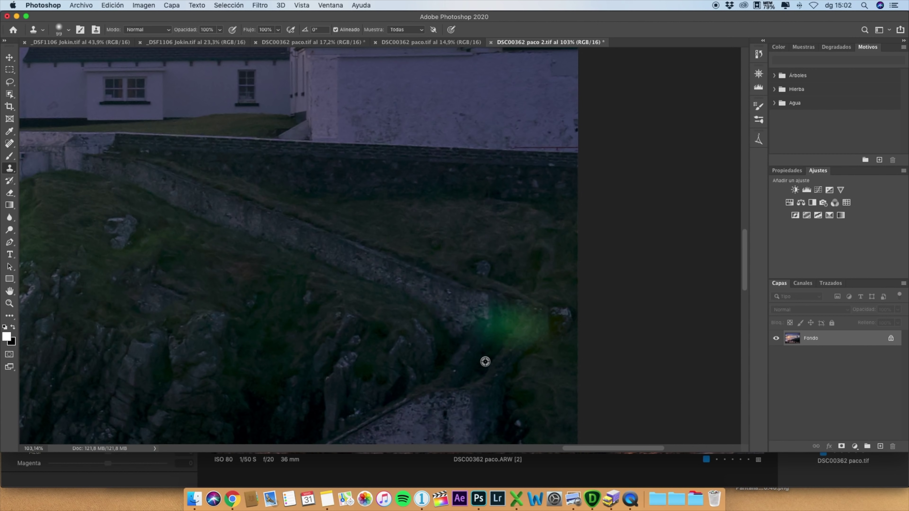
{"action": "left_click", "coordinate": [485, 362], "text": "alt"}
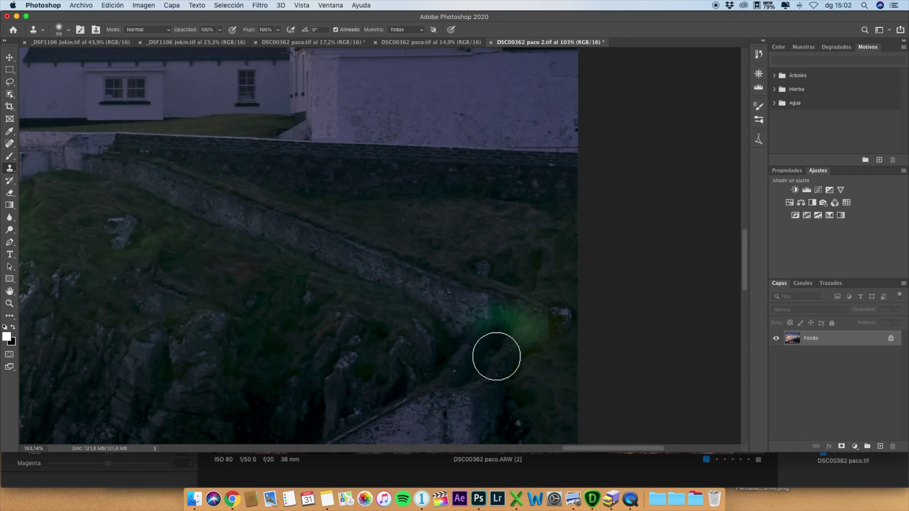
{"action": "left_click", "coordinate": [489, 355], "text": "alt"}
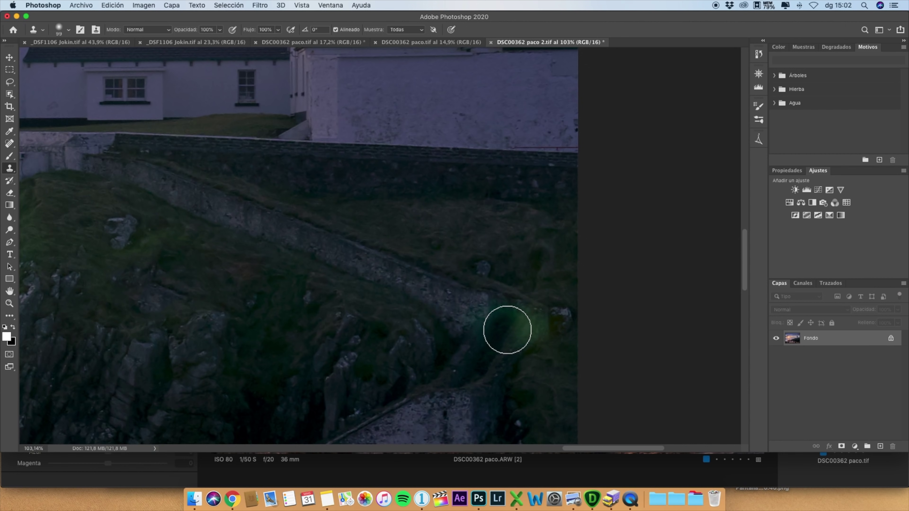
{"action": "mouse_move", "coordinate": [509, 331]}
{"action": "left_mouse_down"}
{"action": "mouse_move", "coordinate": [481, 379]}
{"action": "mouse_move", "coordinate": [503, 324]}
{"action": "mouse_move", "coordinate": [533, 309]}
{"action": "left_mouse_up"}
Lasso the remaining flare on the grass just beyond the wall's end, fill it content-aware, and deselect
{"action": "key", "text": "l"}
{"action": "key", "text": "shift+BackSpace"}
{"action": "left_click", "coordinate": [547, 205]}
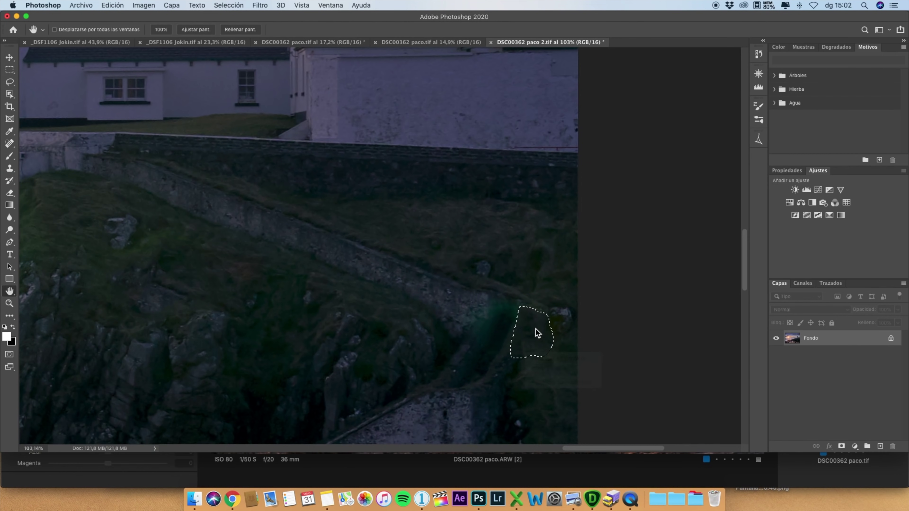
{"action": "scroll", "coordinate": [538, 333], "scroll_direction": "up", "scroll_amount": 3}
{"action": "right_click", "coordinate": [518, 362]}
{"action": "scroll", "coordinate": [518, 362], "scroll_direction": "down", "scroll_amount": 6}
{"action": "right_click", "coordinate": [524, 304]}
{"action": "left_click", "coordinate": [540, 309]}
Fill two small leftover flare patches at the wall's lower corner with surrounding content and clear the selection
{"action": "scroll", "coordinate": [526, 359], "scroll_direction": "up", "scroll_amount": 2}
{"action": "left_click_drag", "start_coordinate": [494, 277], "coordinate": [497, 300]}
{"action": "key", "text": "shift+BackSpace"}
{"action": "key", "text": "Return"}
{"action": "mouse_move", "coordinate": [492, 267]}
{"action": "left_mouse_down"}
{"action": "mouse_move", "coordinate": [524, 280]}
{"action": "mouse_move", "coordinate": [494, 269]}
{"action": "left_mouse_up"}
{"action": "key", "text": "shift+BackSpace"}
{"action": "key", "text": "Return"}
{"action": "right_click", "coordinate": [493, 278]}
{"action": "left_click", "coordinate": [508, 278]}
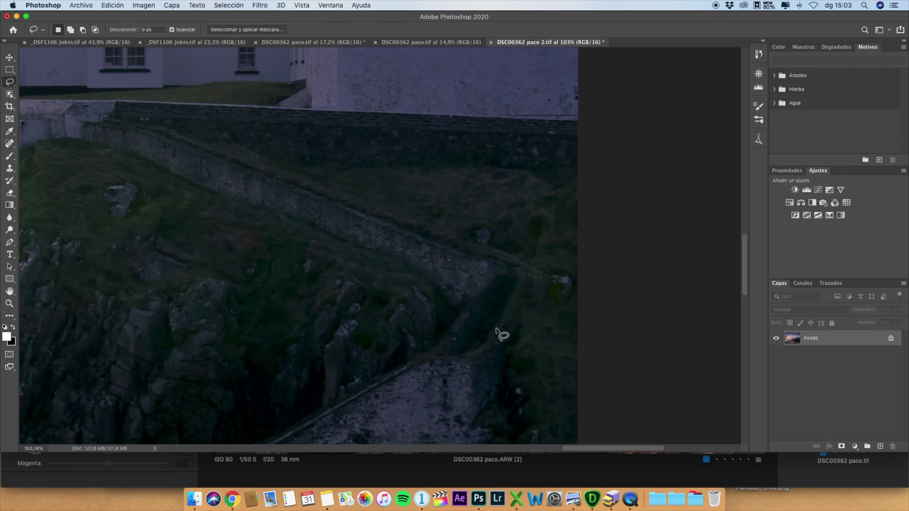
Remove the pale round flare over the distant mountains using a lasso selection and a content-aware fill
{"action": "key", "text": "super+0"}
{"action": "scroll", "coordinate": [509, 286], "scroll_direction": "up", "scroll_amount": 6}
{"action": "mouse_move", "coordinate": [454, 205]}
{"action": "left_mouse_down"}
{"action": "mouse_move", "coordinate": [442, 248]}
{"action": "mouse_move", "coordinate": [451, 215]}
{"action": "left_mouse_up"}
{"action": "right_click", "coordinate": [449, 225]}
{"action": "key", "text": "Escape"}
{"action": "scroll", "coordinate": [444, 257], "scroll_direction": "down", "scroll_amount": 8}
{"action": "left_click_drag", "start_coordinate": [384, 331], "coordinate": [385, 335]}
{"action": "key", "text": "shift+BackSpace"}
{"action": "key", "text": "Return"}
Fill the remaining reddish flare spots on the coastal rocks with surrounding content and check the whole photo
{"action": "mouse_move", "coordinate": [333, 285]}
{"action": "left_mouse_down"}
{"action": "mouse_move", "coordinate": [352, 299]}
{"action": "mouse_move", "coordinate": [333, 285]}
{"action": "left_mouse_up"}
{"action": "key", "text": "shift+BackSpace"}
{"action": "key", "text": "Return"}
{"action": "mouse_move", "coordinate": [287, 350]}
{"action": "left_mouse_down"}
{"action": "mouse_move", "coordinate": [292, 363]}
{"action": "mouse_move", "coordinate": [288, 355]}
{"action": "left_mouse_up"}
{"action": "right_click", "coordinate": [285, 310]}
{"action": "key", "text": "Escape"}
{"action": "right_click", "coordinate": [307, 311]}
{"action": "key", "text": "Escape"}
{"action": "scroll", "coordinate": [311, 312], "scroll_direction": "down", "scroll_amount": 4}
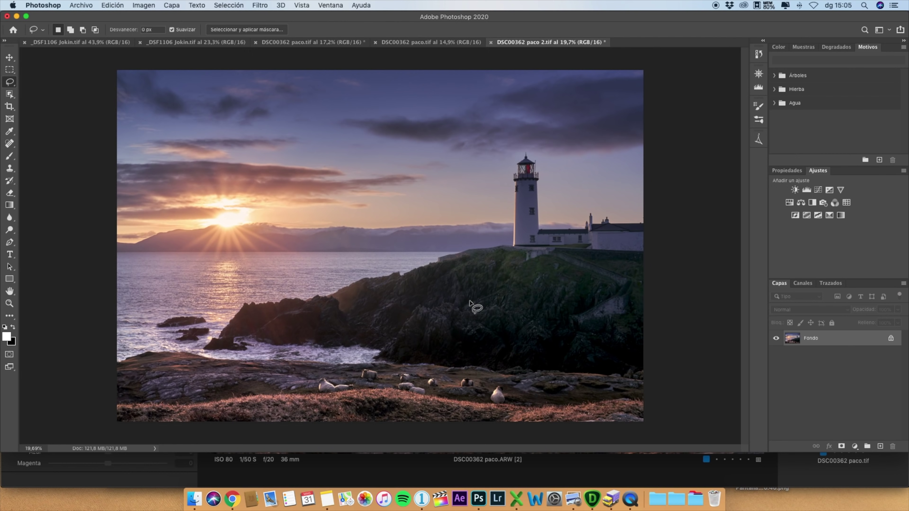
Save the retouched lighthouse TIFF and switch back to Capture One
{"action": "left_click", "coordinate": [73, 7]}
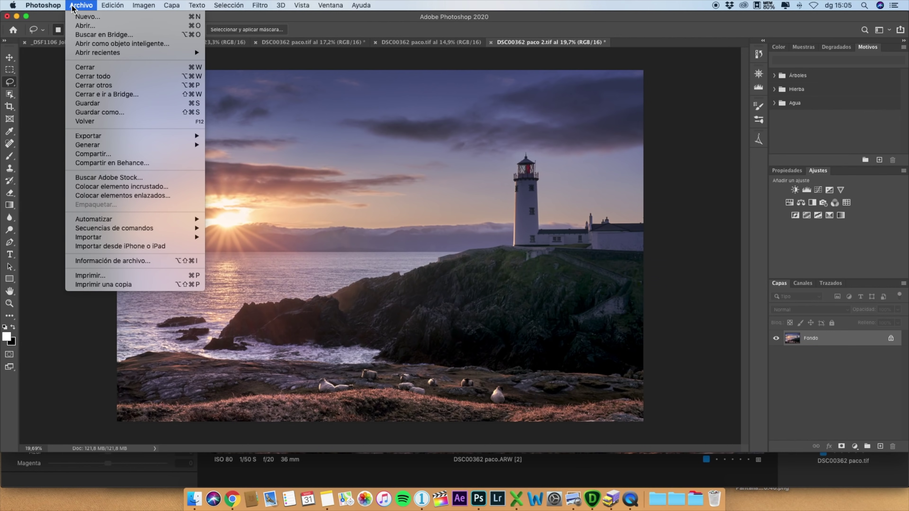
{"action": "left_click", "coordinate": [86, 104]}
{"action": "left_click", "coordinate": [803, 476]}
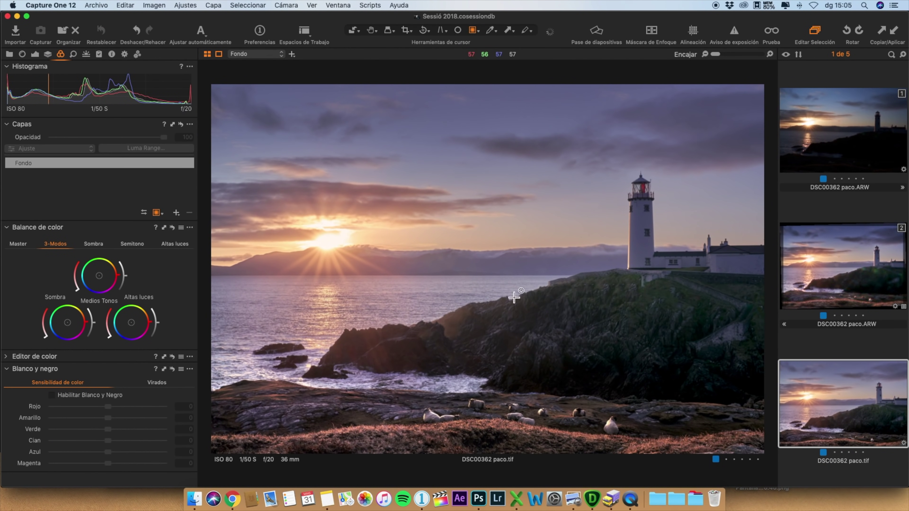
Send the unnumbered DSC00362 TIFF to Color Efex Pro 4 as an uncompressed 16-bit TIFF in Adobe RGB (1998) at 300 pix./pulg
{"action": "scroll", "coordinate": [865, 325], "scroll_direction": "down", "scroll_amount": 1}
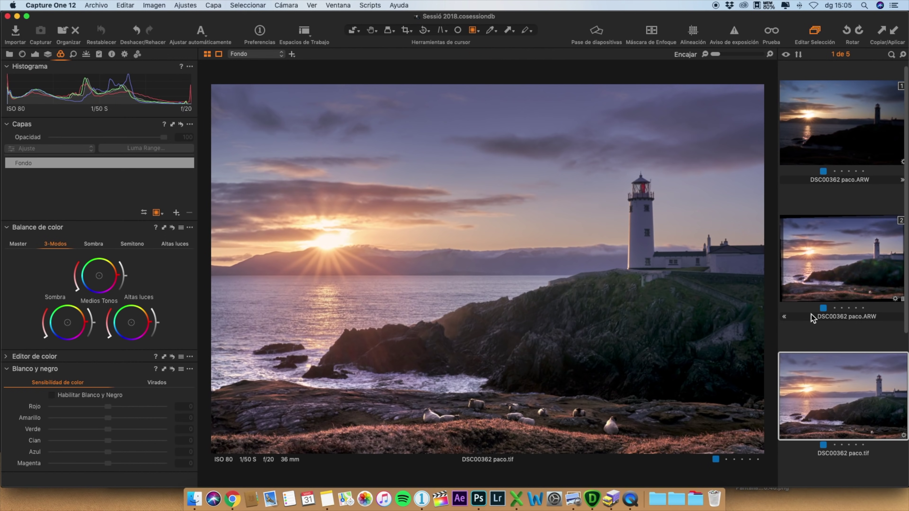
{"action": "scroll", "coordinate": [814, 315], "scroll_direction": "down", "scroll_amount": 5}
{"action": "right_click", "coordinate": [829, 247]}
{"action": "mouse_move", "coordinate": [711, 267]}
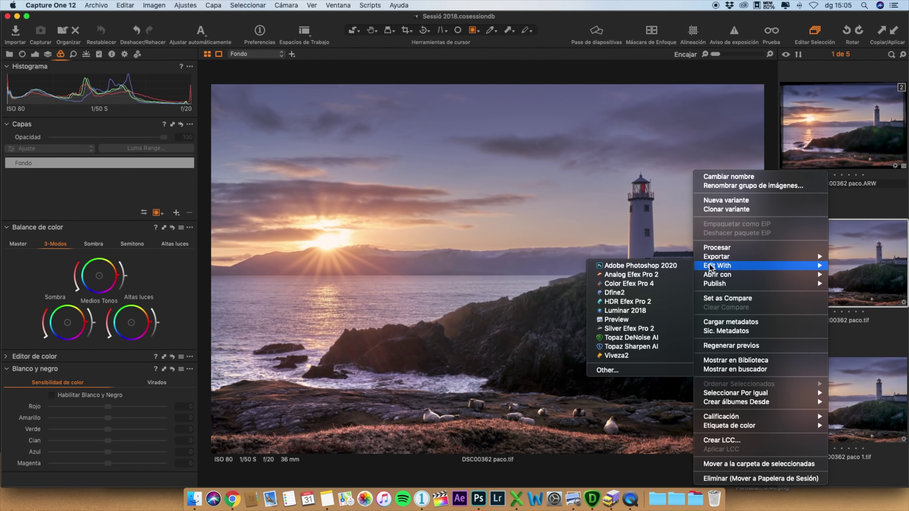
{"action": "left_click", "coordinate": [637, 288]}
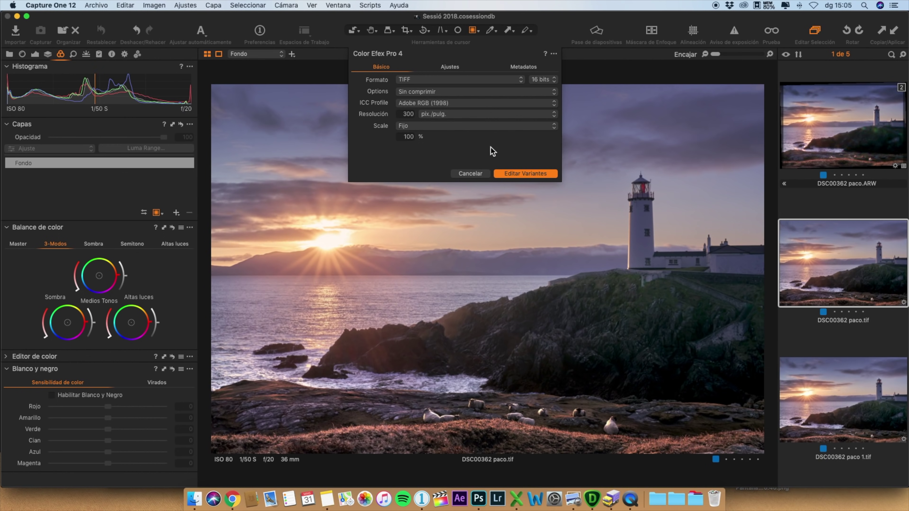
{"action": "left_click", "coordinate": [507, 173]}
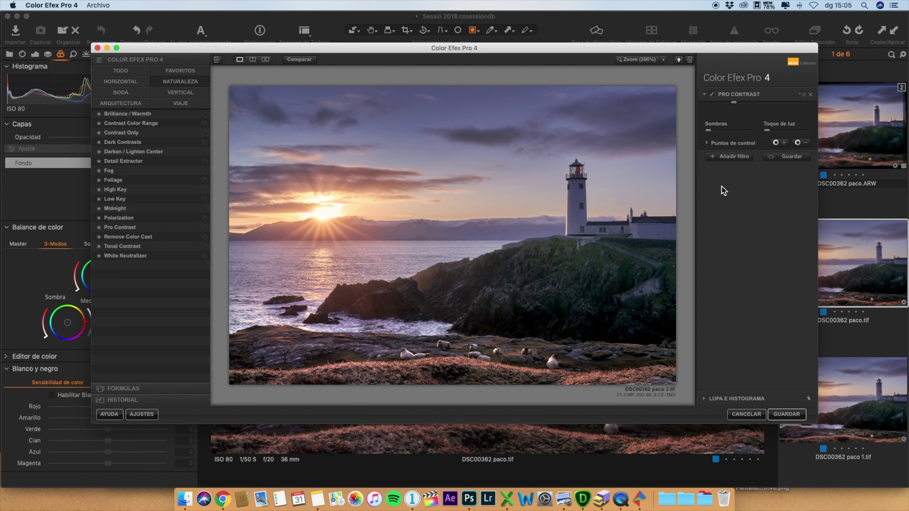
Compare the lighthouse photo with the Pro Contrast filter off and on, and close Color Efex Pro 4 without saving
{"action": "left_click", "coordinate": [712, 94]}
{"action": "left_click", "coordinate": [713, 94]}
{"action": "left_click", "coordinate": [713, 95]}
{"action": "left_click", "coordinate": [713, 94]}
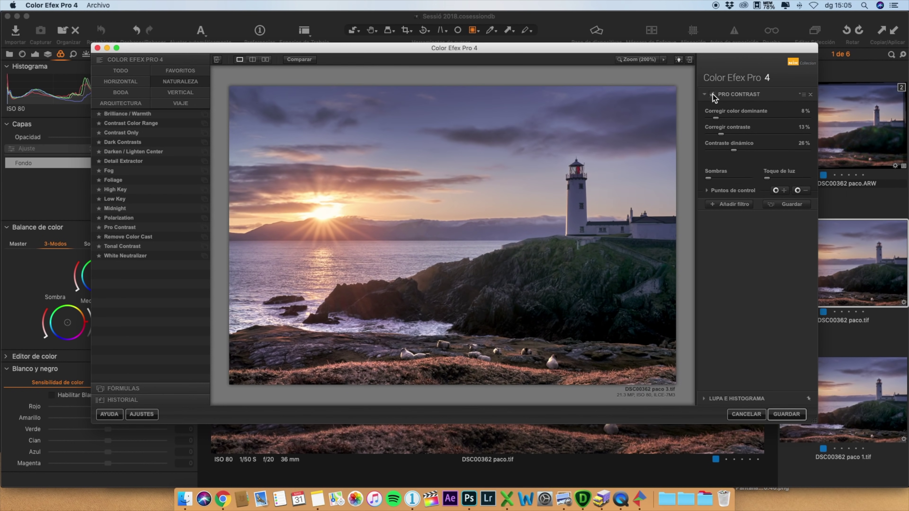
{"action": "left_click", "coordinate": [712, 94]}
{"action": "left_click", "coordinate": [713, 94]}
{"action": "key", "text": "Escape"}
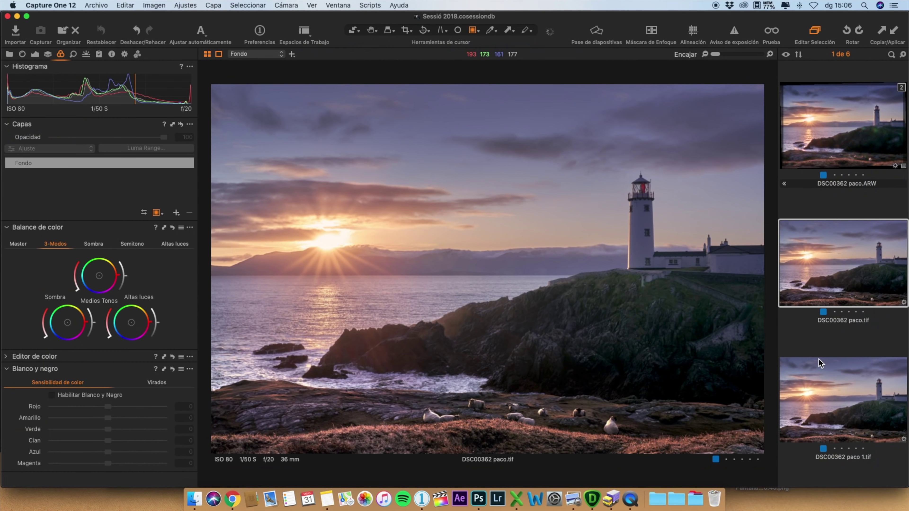
Compare the DSC00362 TIFF copies numbered 1 and 2 in the viewer
{"action": "left_click", "coordinate": [855, 407]}
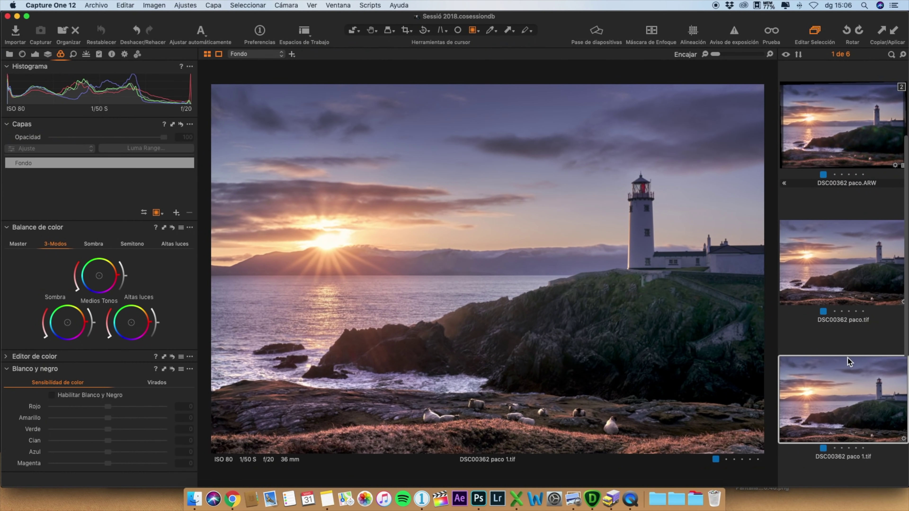
{"action": "scroll", "coordinate": [847, 358], "scroll_direction": "down", "scroll_amount": 3}
{"action": "left_click", "coordinate": [826, 425]}
{"action": "scroll", "coordinate": [859, 304], "scroll_direction": "down", "scroll_amount": 1}
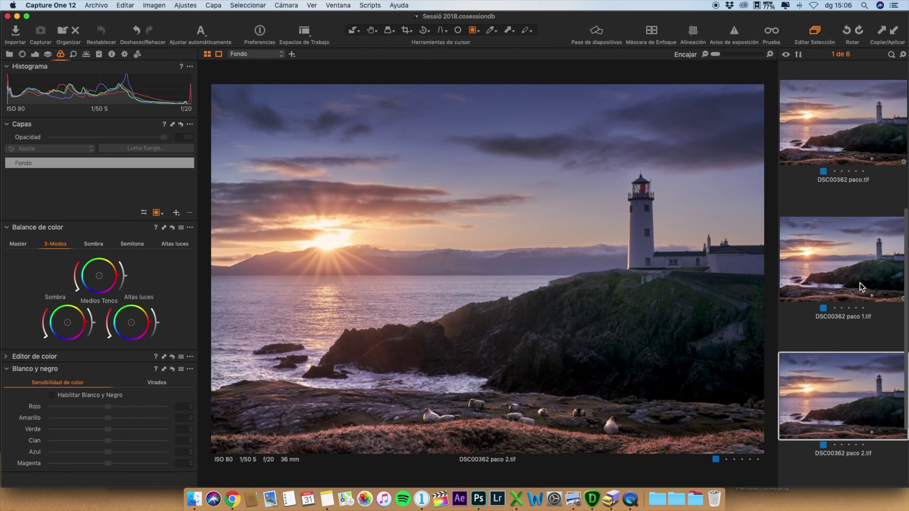
{"action": "left_click", "coordinate": [857, 283]}
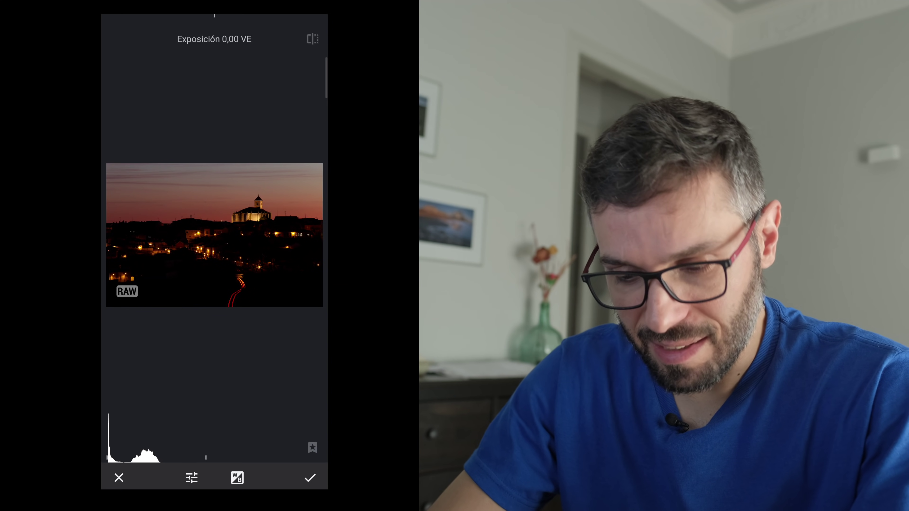
Review the RAW development settings for the dusk photo of the lit church in Snapseed and accept them
{"action": "scroll", "coordinate": [265, 245], "scroll_direction": "up", "scroll_amount": 3}
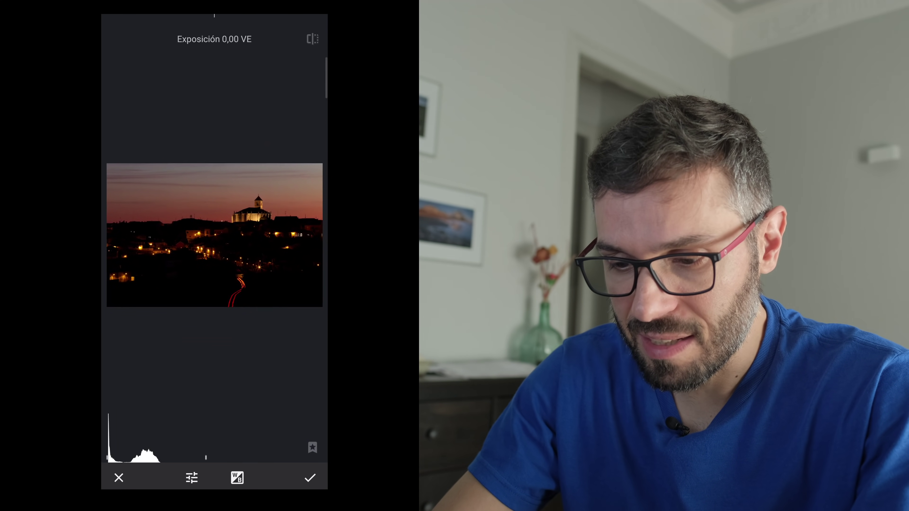
{"action": "scroll", "coordinate": [255, 239], "scroll_direction": "up", "scroll_amount": 3}
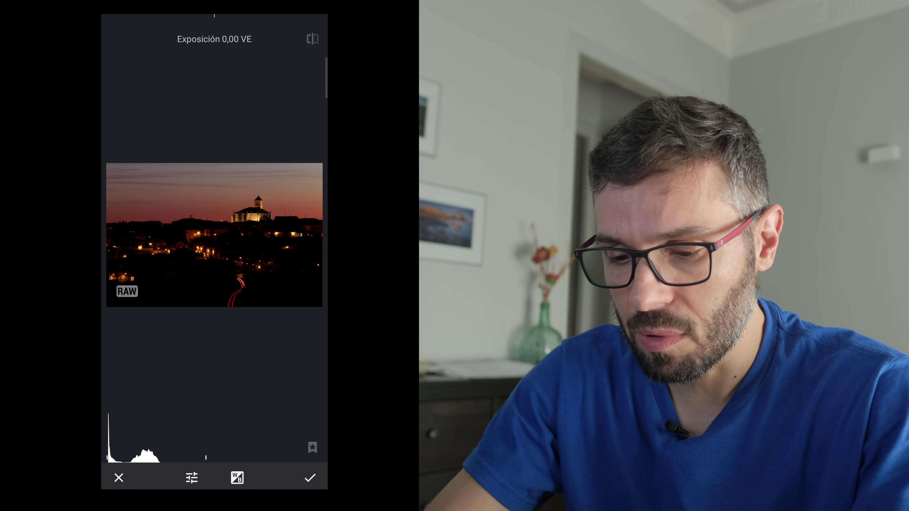
{"action": "left_click", "coordinate": [191, 477]}
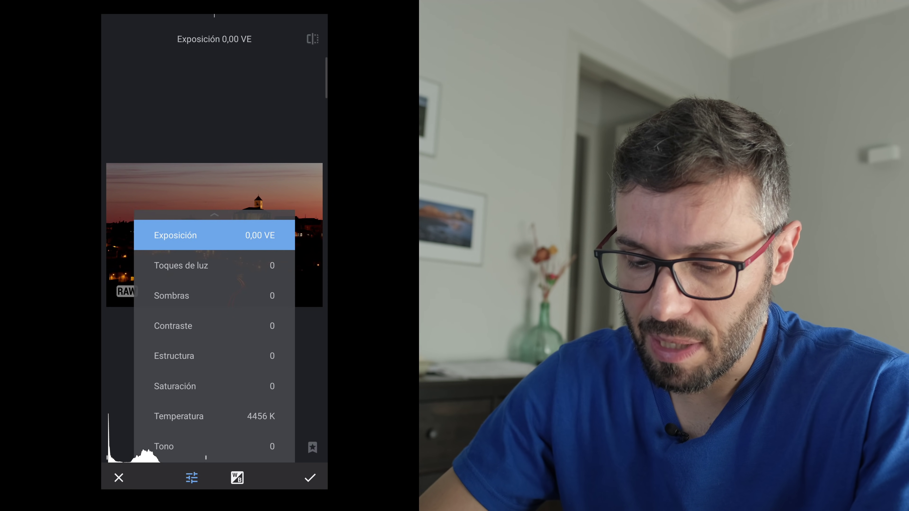
{"action": "left_click", "coordinate": [312, 368]}
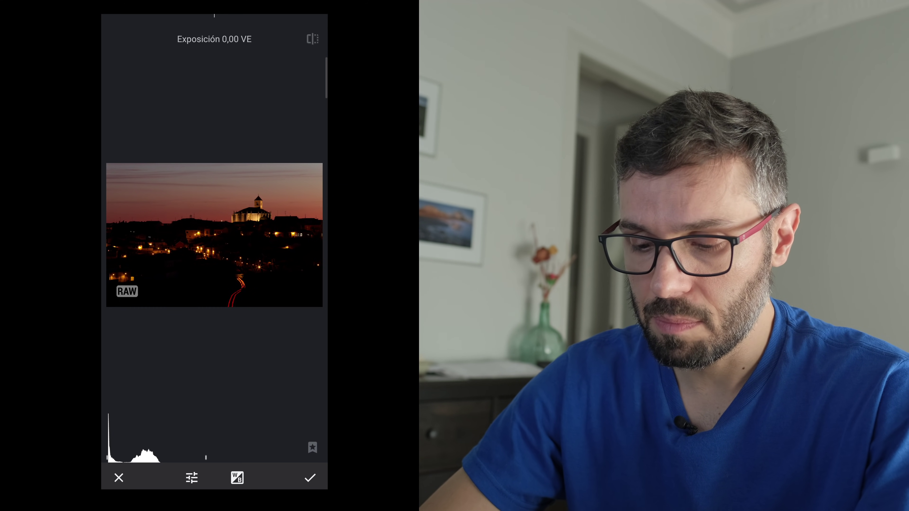
{"action": "left_click", "coordinate": [310, 478]}
Start cropping the dusk photo to cut away the dark strip with the light trails along its lower edge
{"action": "left_click", "coordinate": [218, 477]}
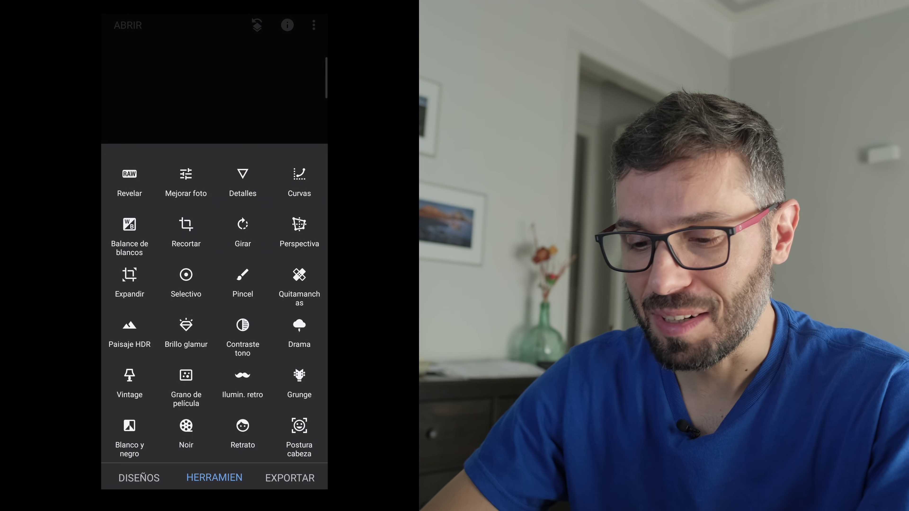
{"action": "left_click", "coordinate": [186, 229]}
{"action": "left_click_drag", "start_coordinate": [311, 296], "coordinate": [310, 269]}
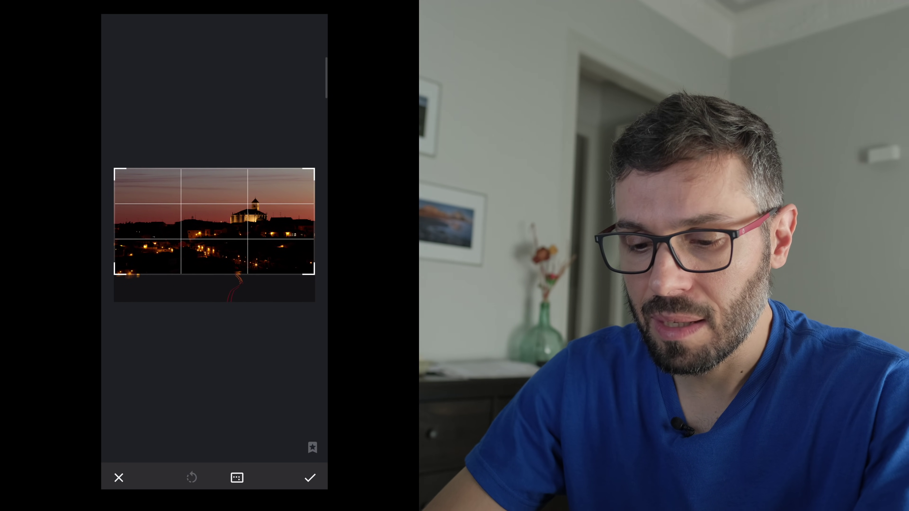